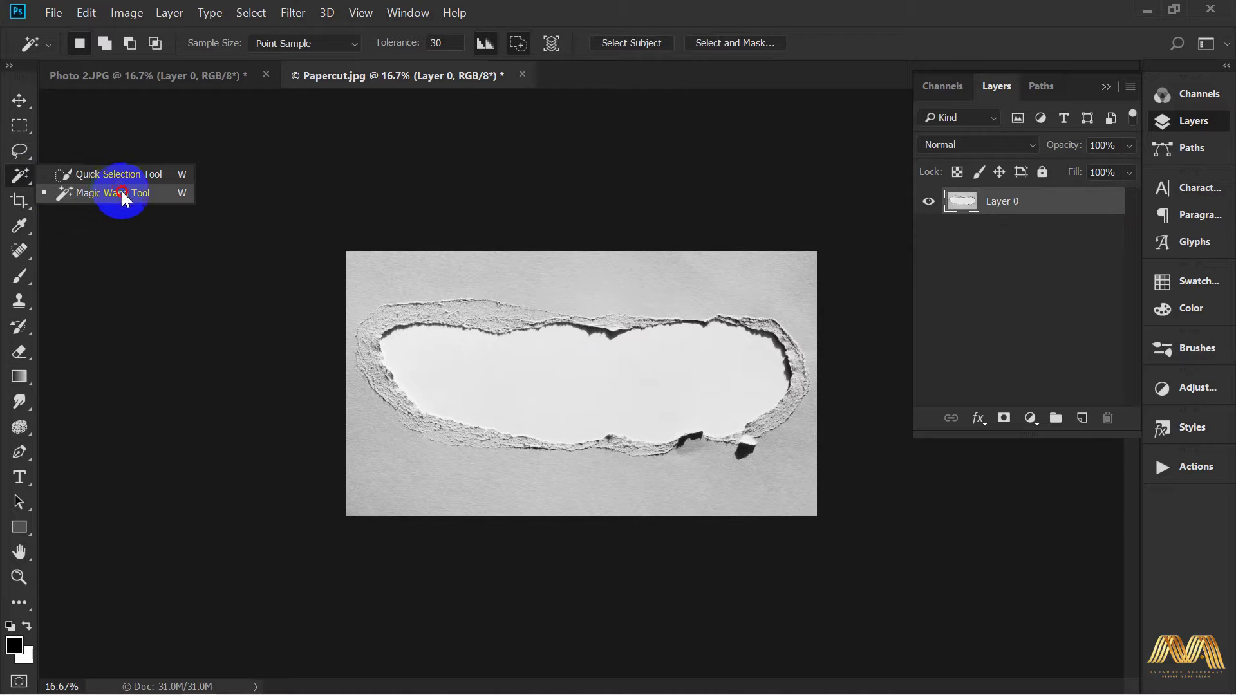
Select the white interior of the torn paper using the Magic Wand Tool with a tolerance of 15.
left_click(419, 45)
type("15")
left_click(526, 392)
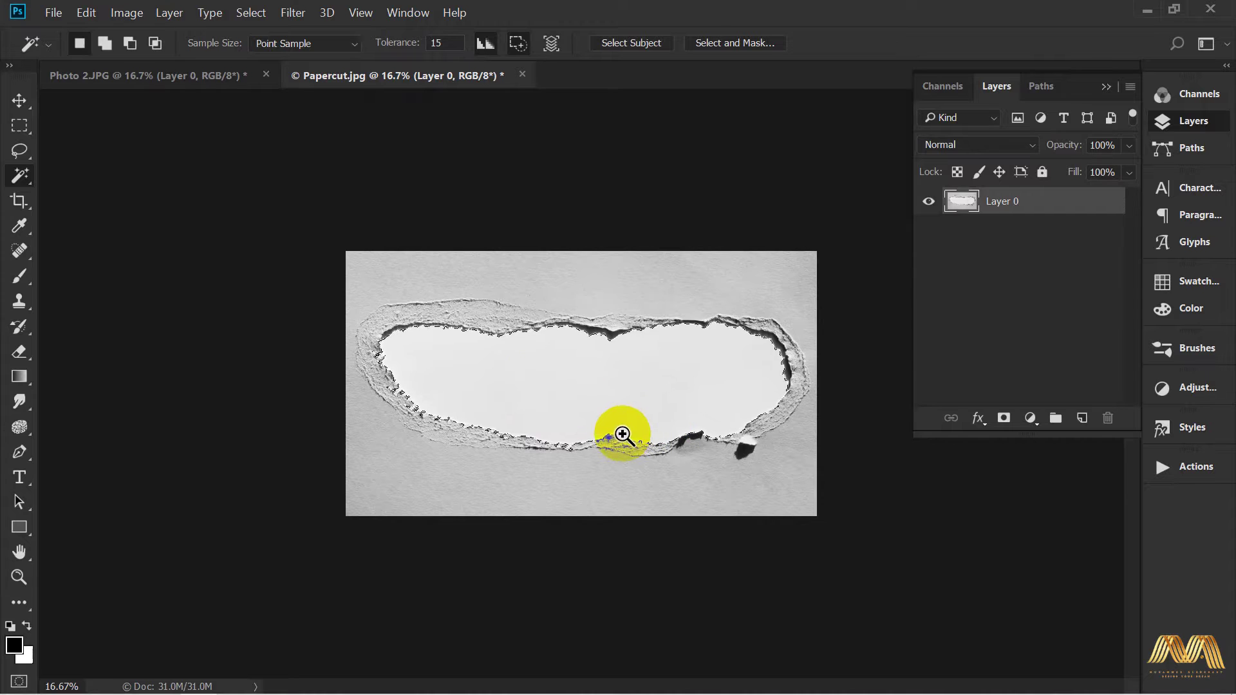
Feather the selection by 1 pixel, then delete the white interior and clear the selection.
left_click(622, 434, "ctrl")
key("shift+F6")
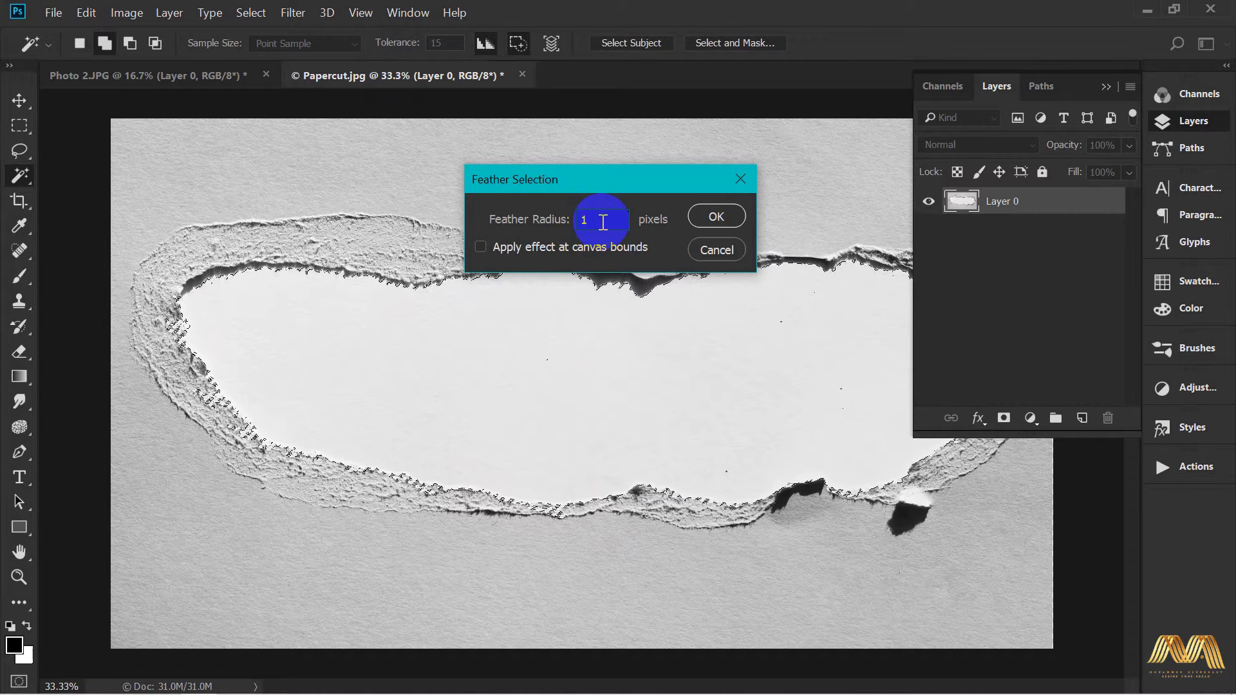
key("Return")
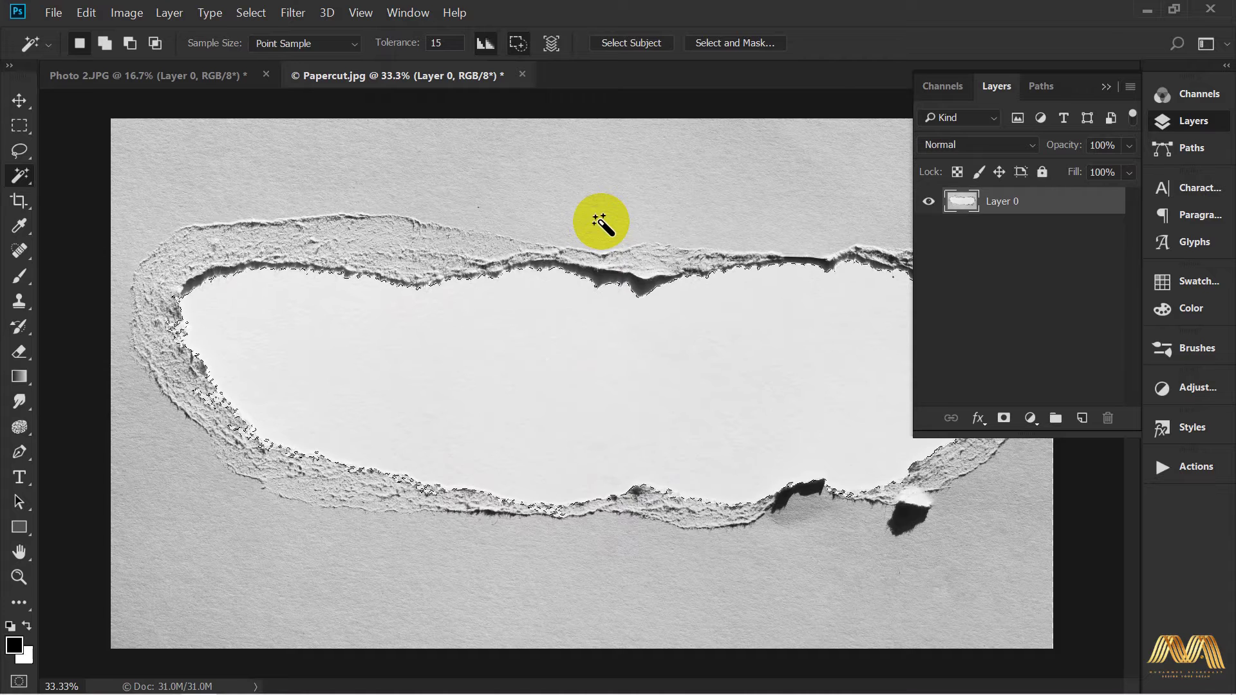
key("Delete")
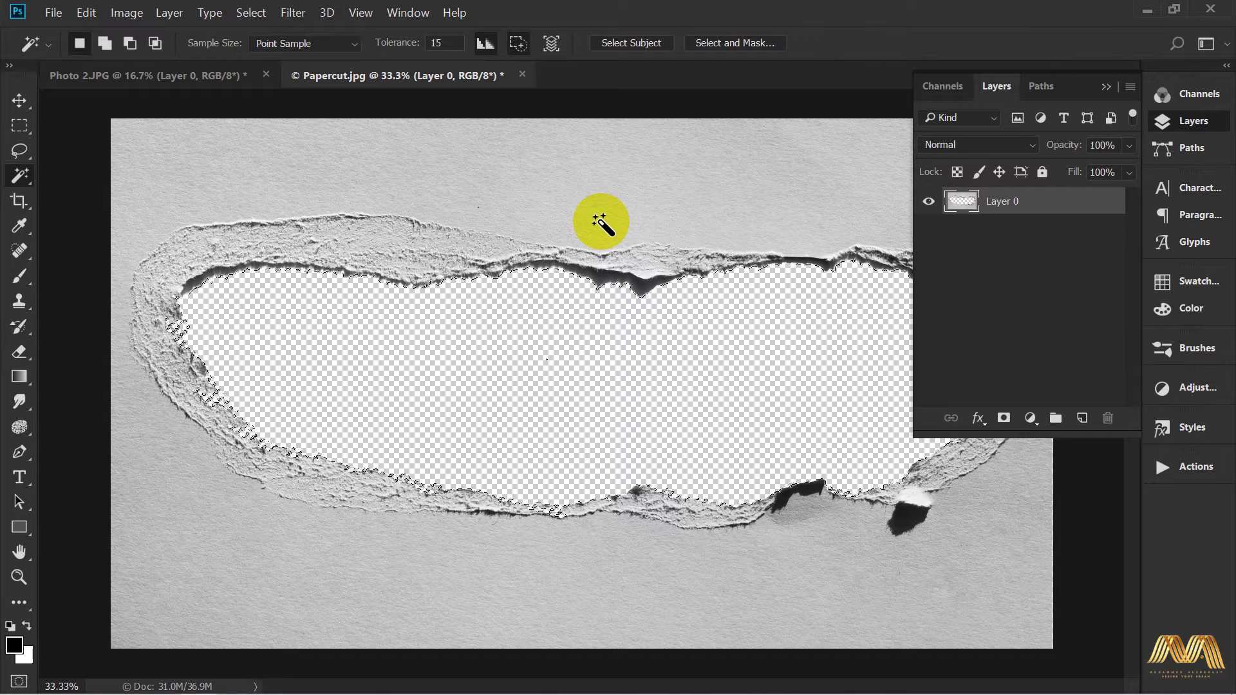
key("ctrl+d")
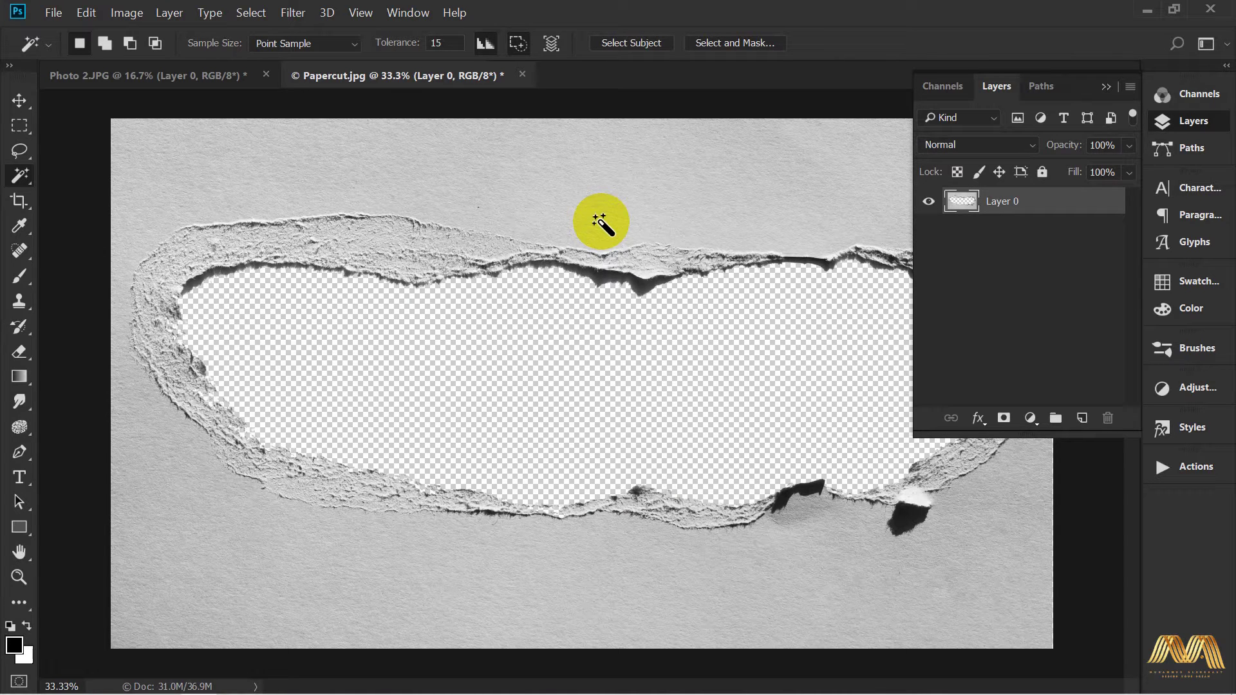
Move the cut-out torn paper layer into the Photo 2.JPG document, over the portrait.
left_click(19, 100)
left_click_drag(527, 224, 473, 260)
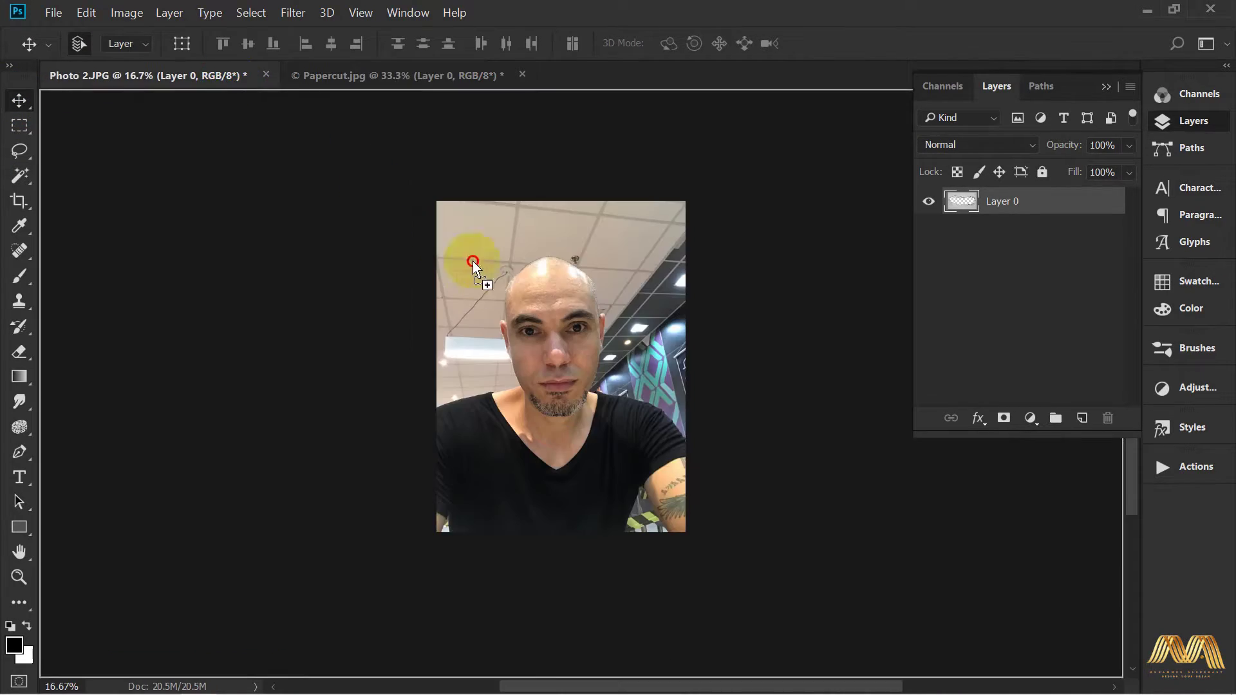
left_click_drag(538, 307, 559, 341)
Scale the torn paper down to about 20% and position it so the man's eyes show through the hole.
key("ctrl+t")
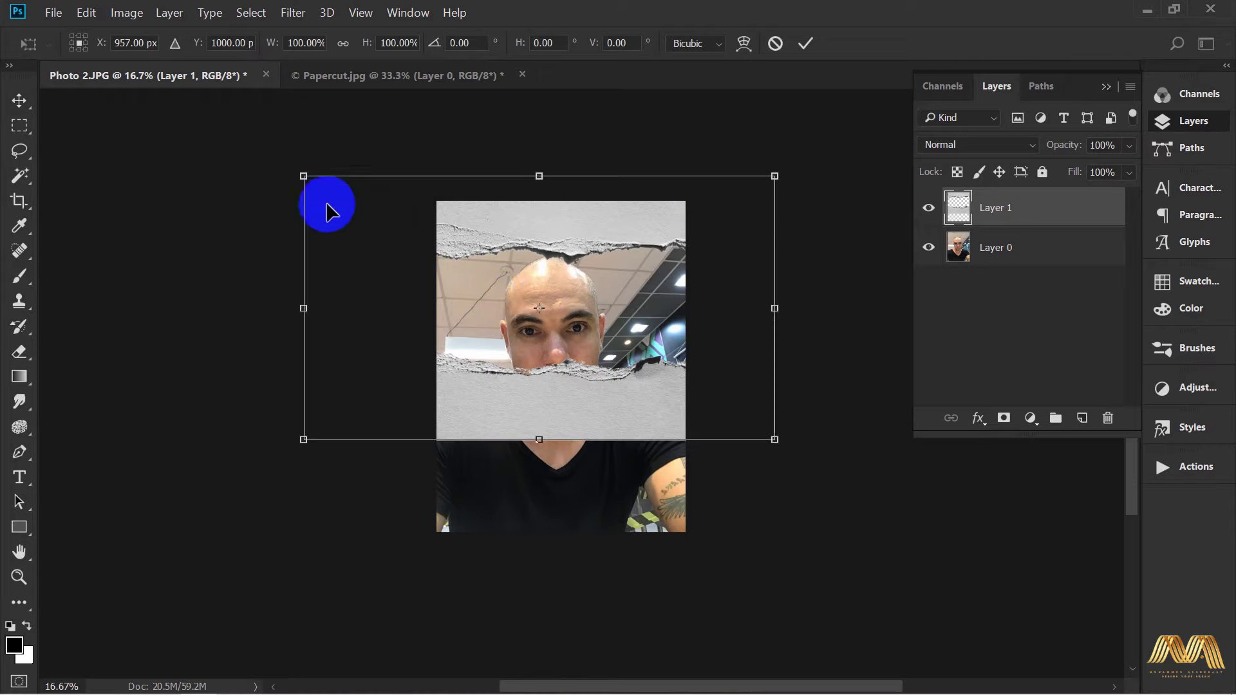
left_click_drag(303, 175, 464, 267)
left_click_drag(492, 334, 524, 353)
left_click(555, 331, "ctrl")
left_click(554, 329, "ctrl")
left_click(555, 329, "ctrl")
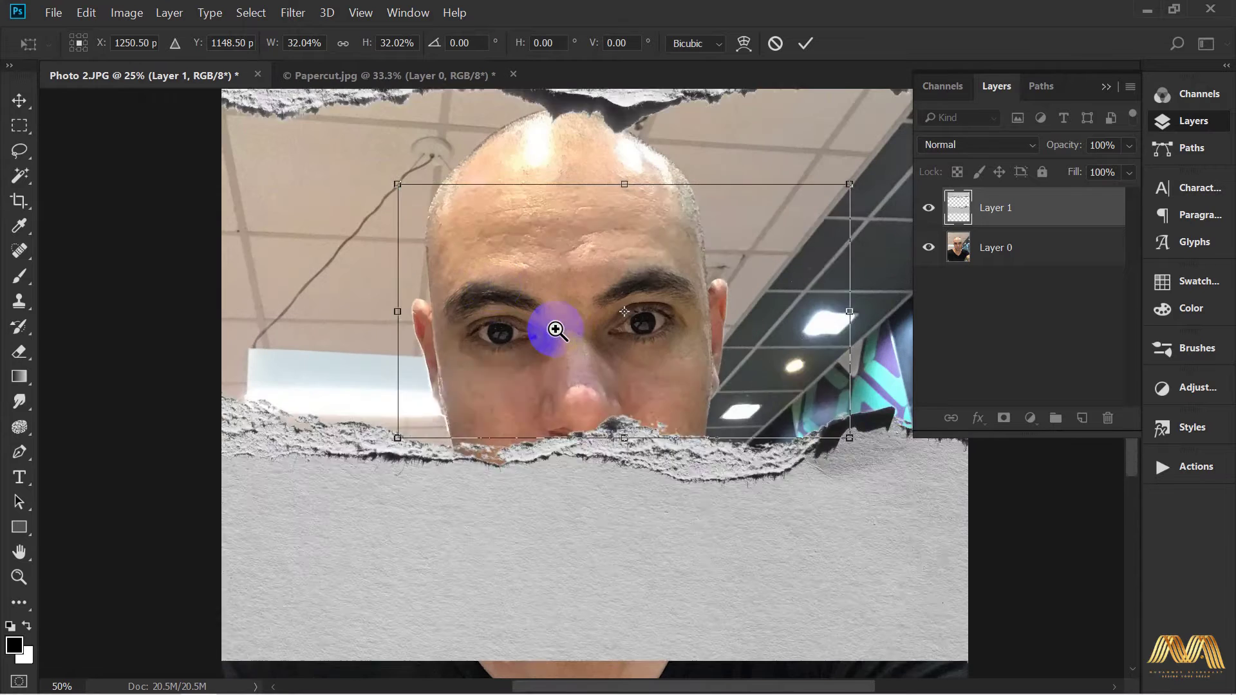
left_click_drag(849, 185, 723, 251)
left_click_drag(644, 280, 646, 242)
left_click_drag(730, 213, 684, 243)
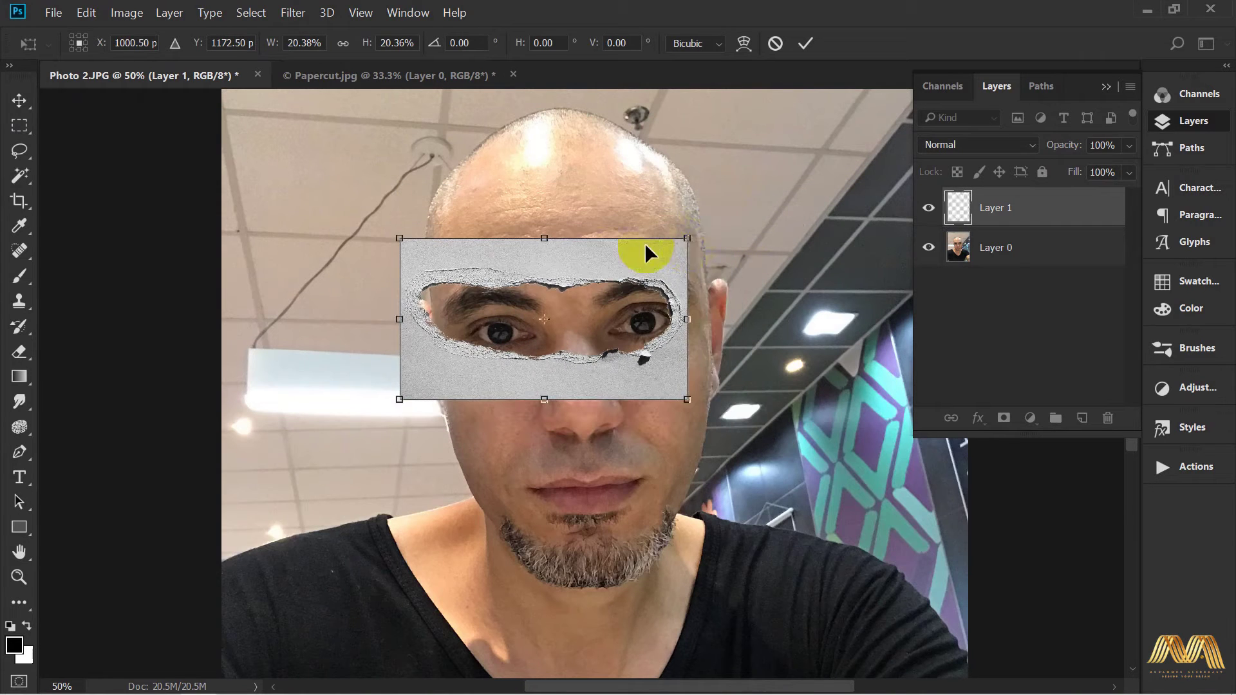
left_click_drag(607, 261, 634, 255)
left_click(805, 43)
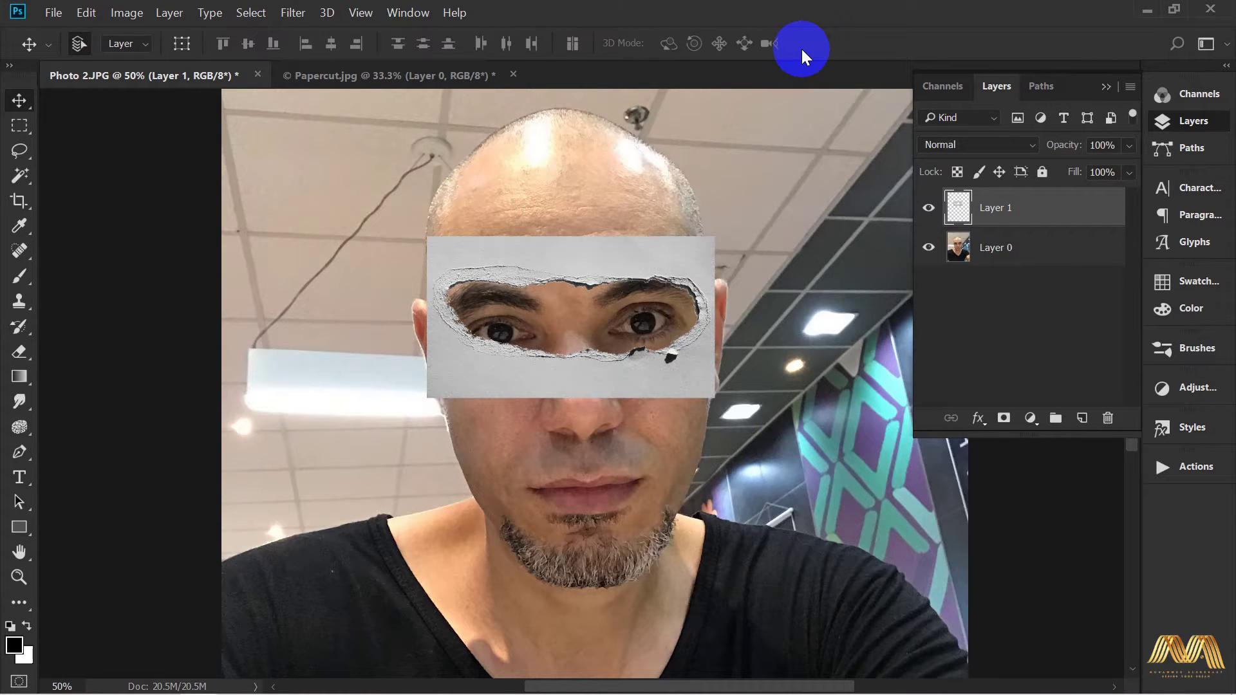
Lower the torn paper layer's opacity to 37% and shift the paper slightly to line up with the face.
left_click(1128, 144)
left_click_drag(1131, 166, 1083, 169)
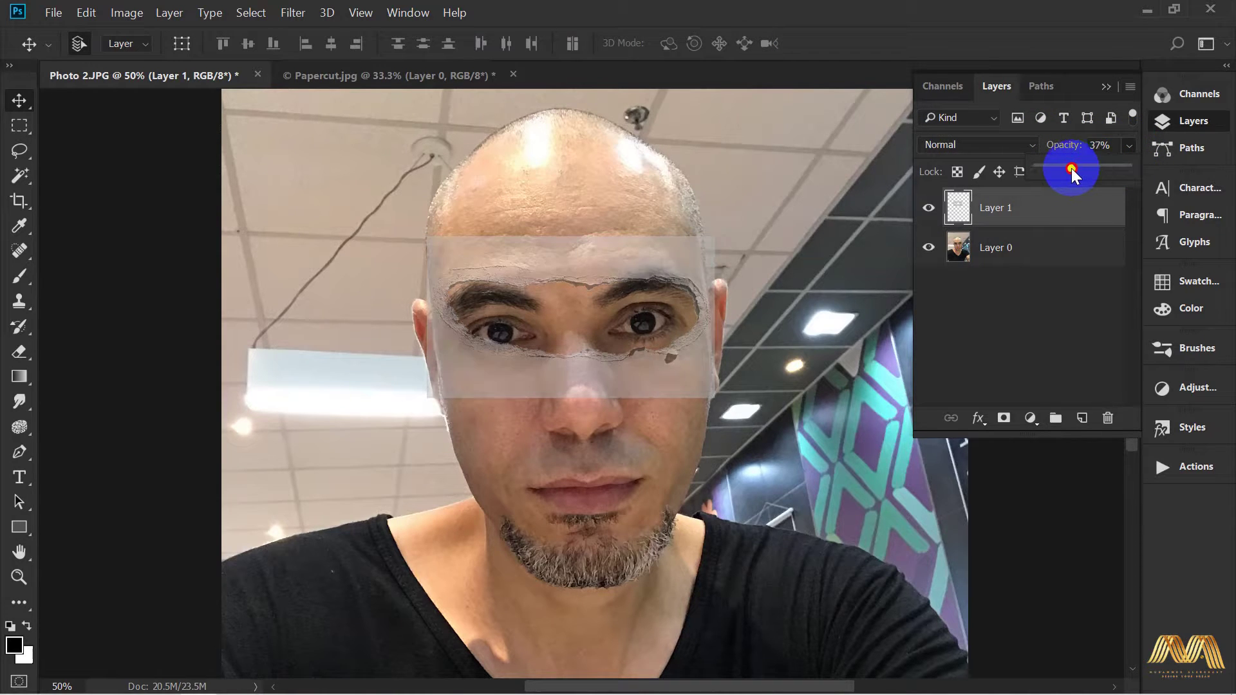
left_click(709, 324, "ctrl")
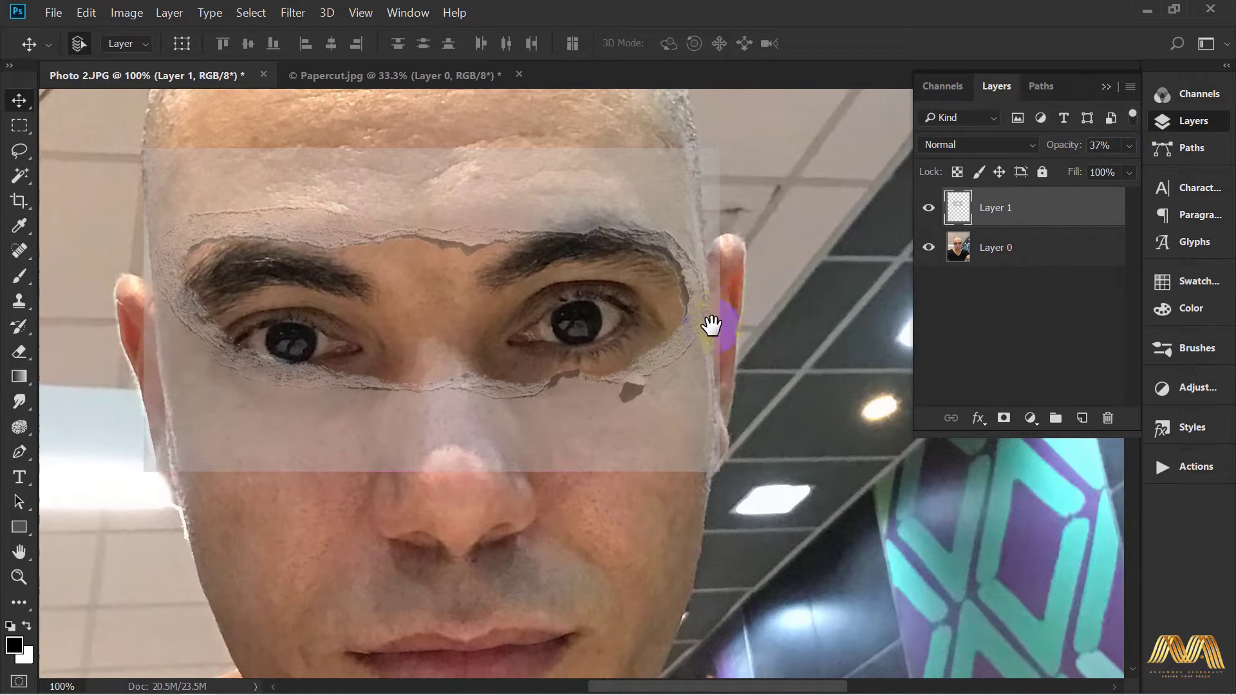
left_click_drag(715, 317, 701, 342)
left_click_drag(632, 287, 692, 293)
left_click_drag(605, 230, 581, 214)
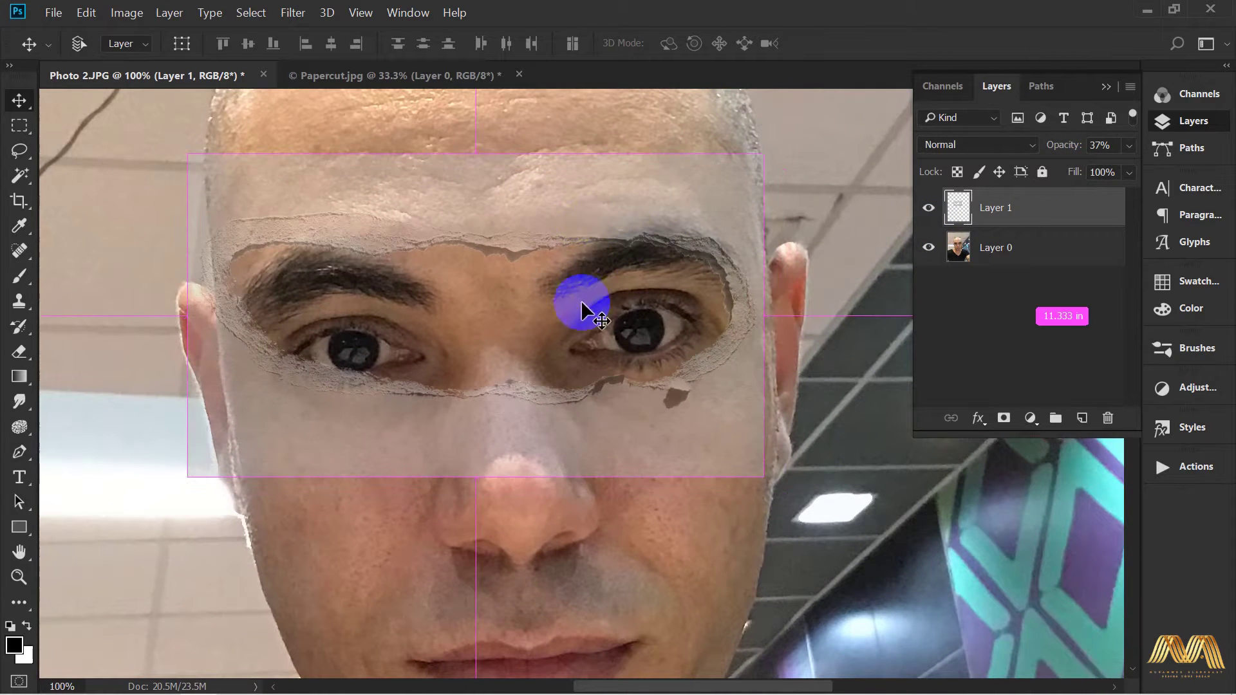
Transform the torn paper to 98.55% width and about 123% height so it fits the face around the eyes.
key("ctrl+t")
left_click_drag(476, 478, 515, 538)
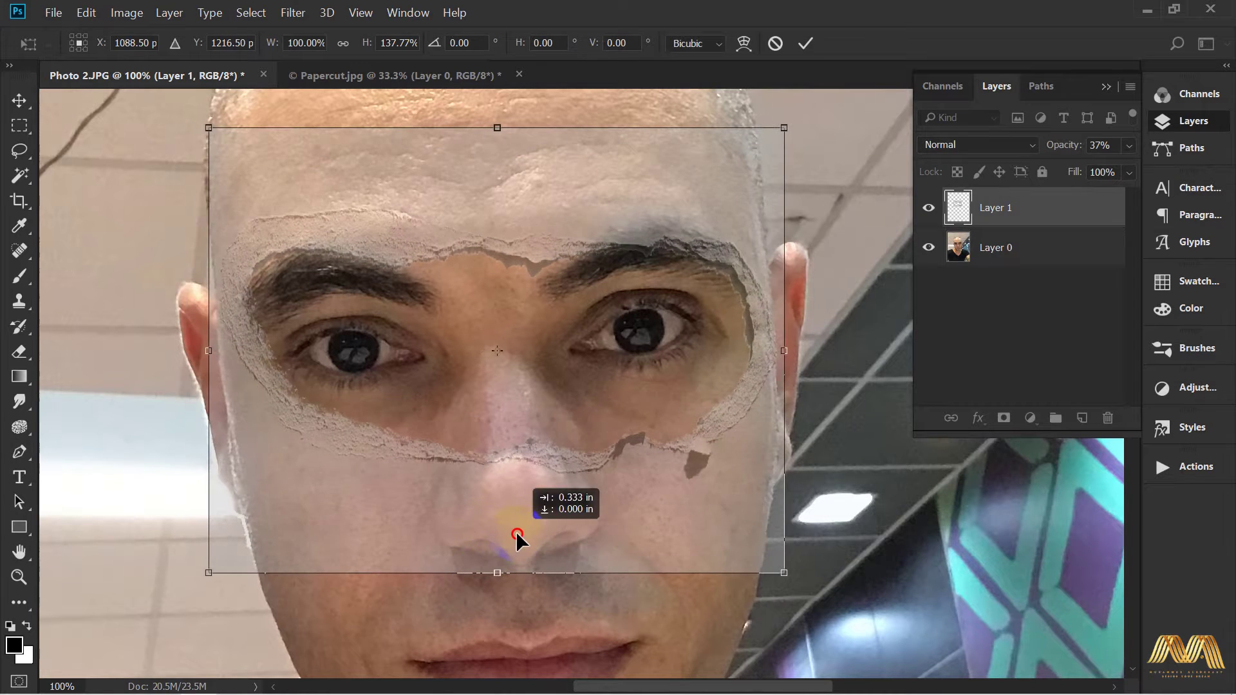
left_click(224, 297, "ctrl")
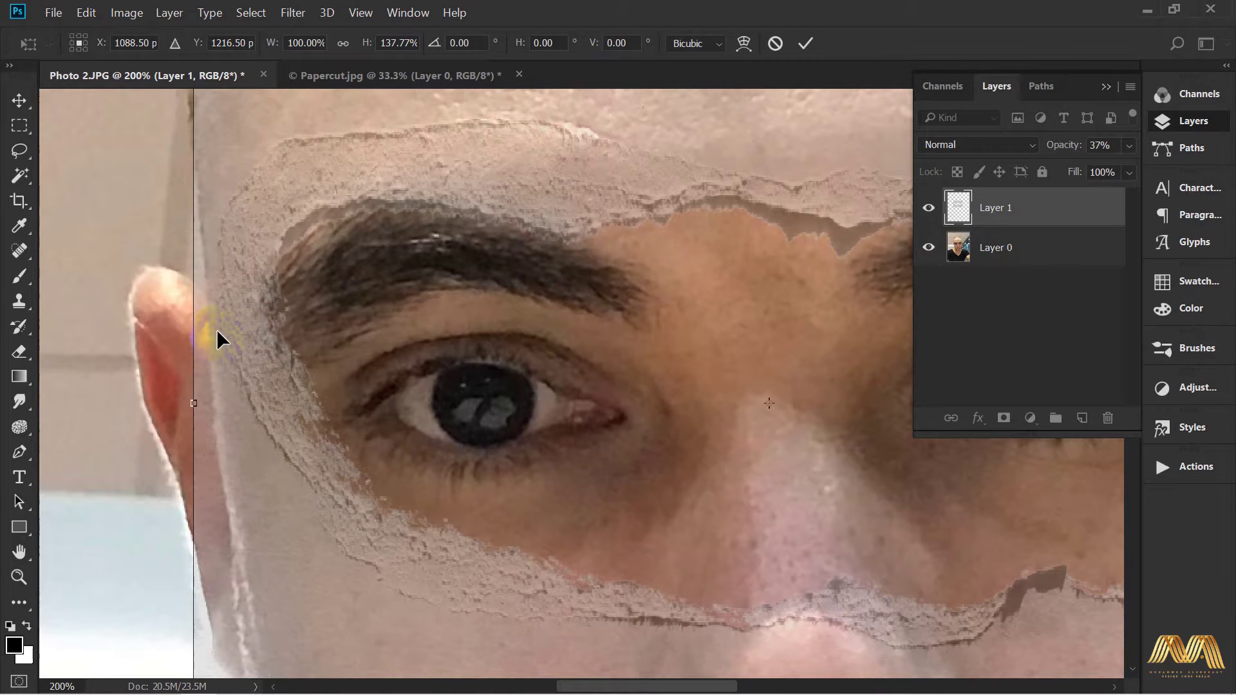
left_click_drag(559, 352, 213, 332)
left_click_drag(726, 430, 473, 422)
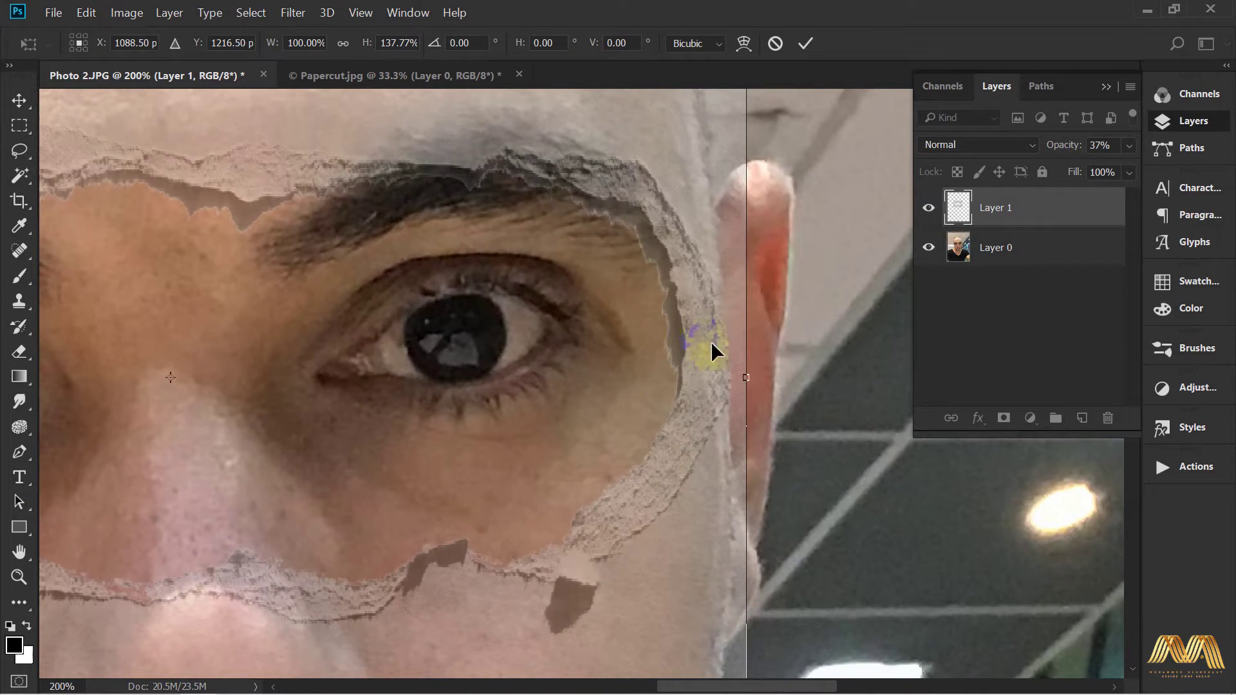
left_click_drag(745, 378, 728, 382)
left_click(417, 400, "alt")
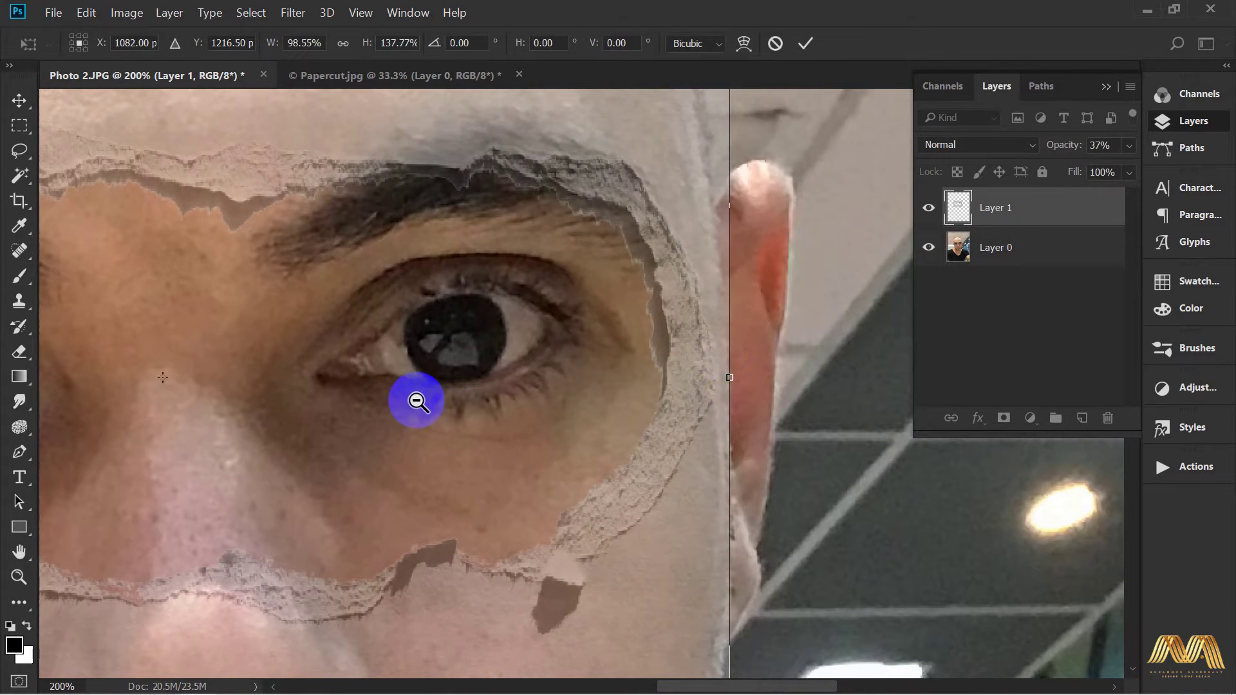
left_click(417, 400, "alt")
left_click_drag(376, 534, 380, 476)
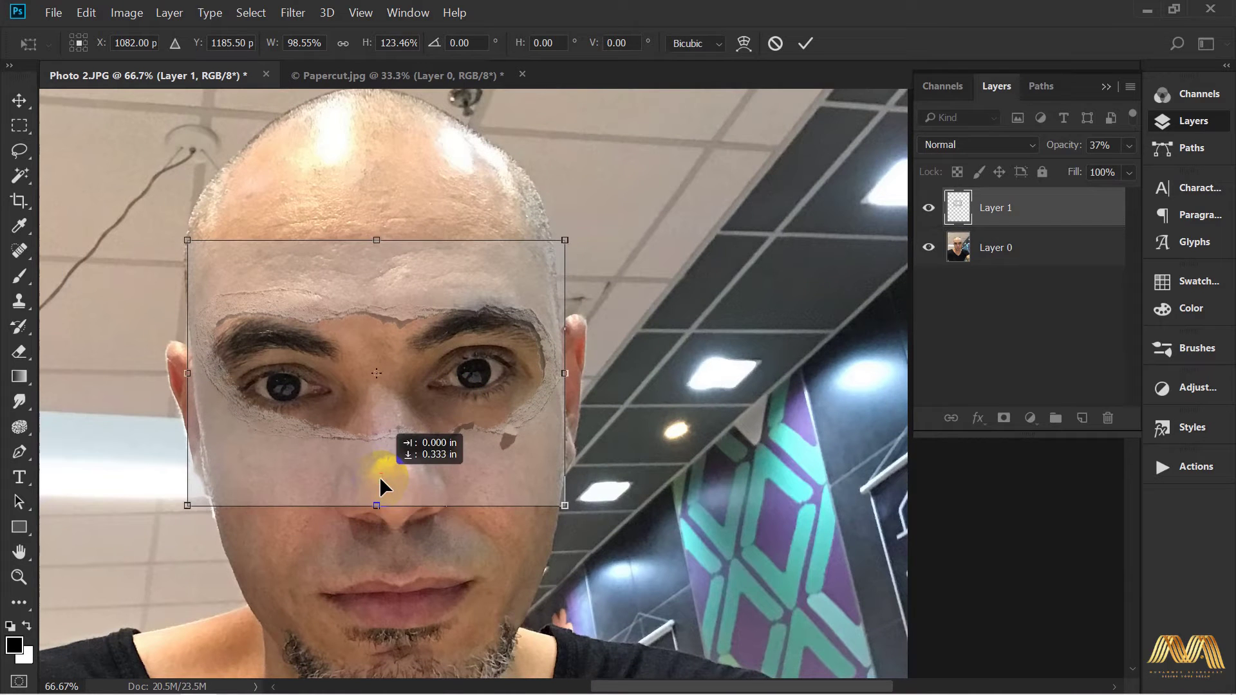
left_click(804, 43)
Restore the torn paper layer's opacity to 100%.
left_click(346, 402)
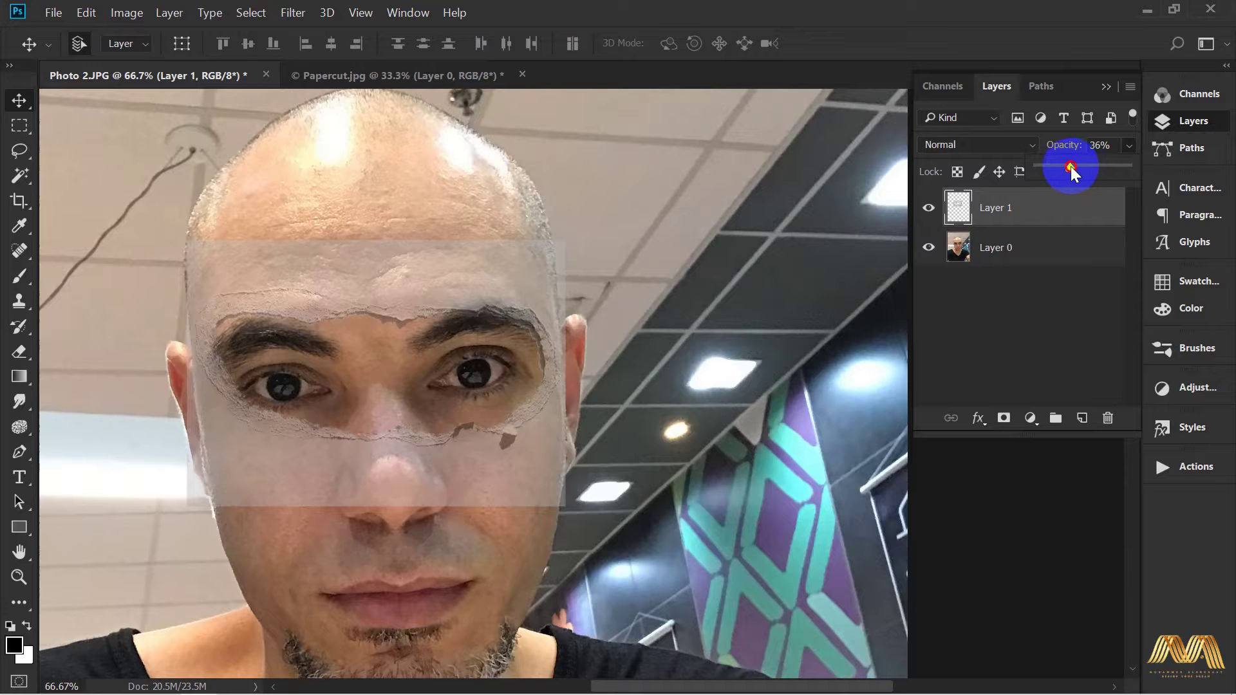
left_click_drag(1071, 166, 1140, 168)
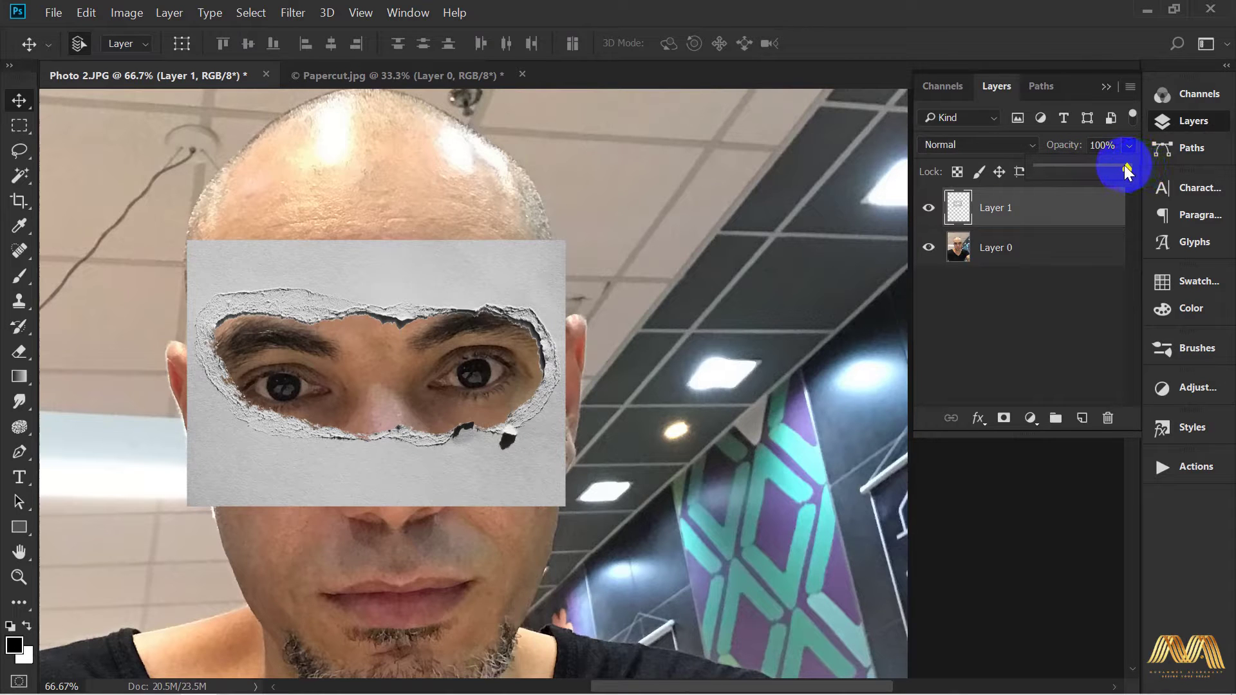
Add a Black & White adjustment above the portrait layer with Reds at -12, clipped to that layer.
left_click(995, 251)
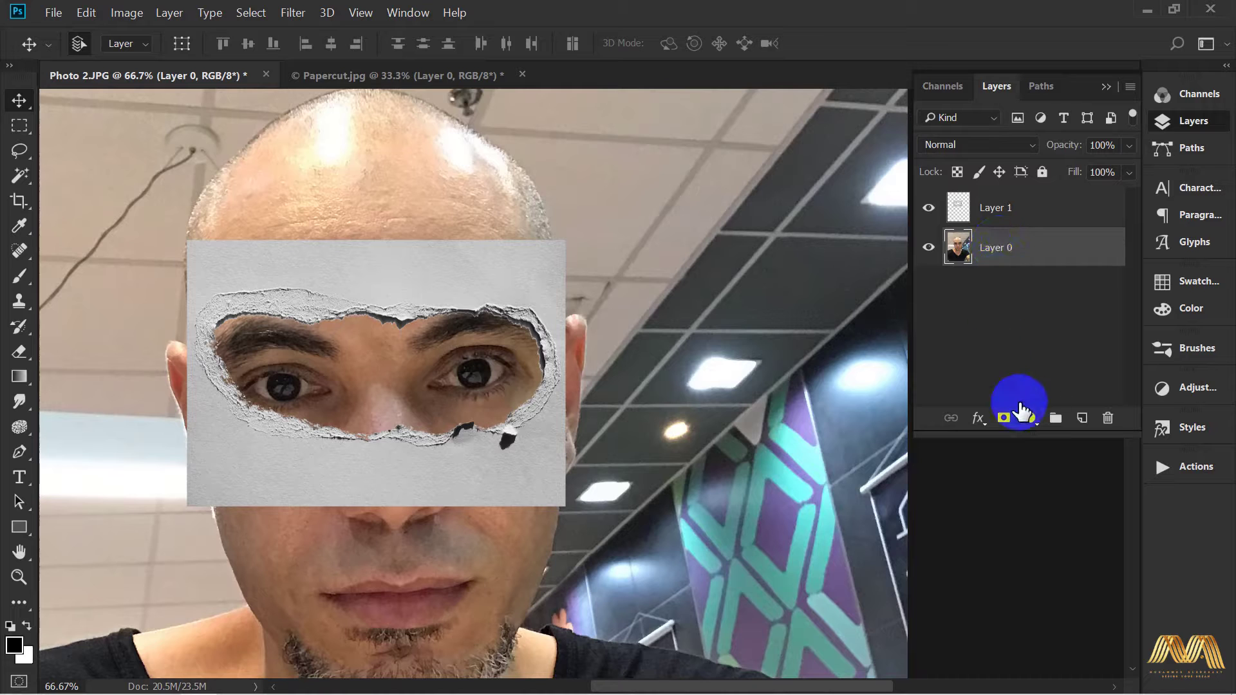
left_click(1030, 418)
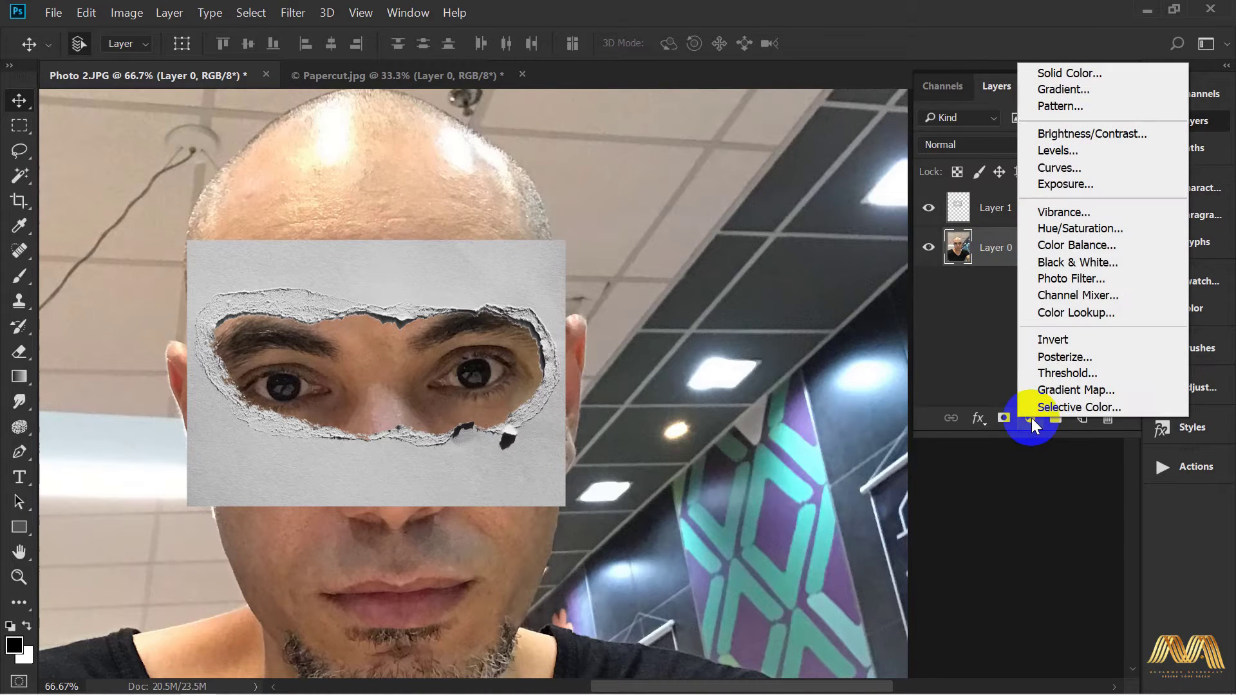
left_click(1104, 261)
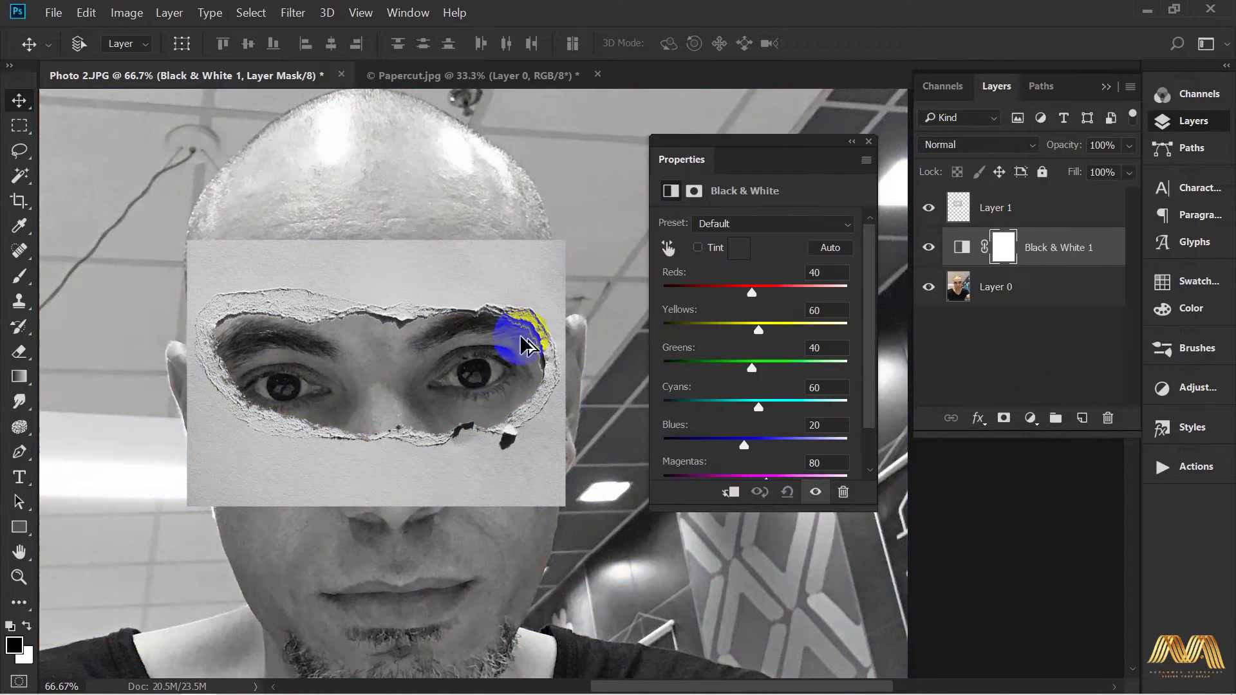
scroll(524, 345, "down", 2)
left_click_drag(746, 287, 732, 292)
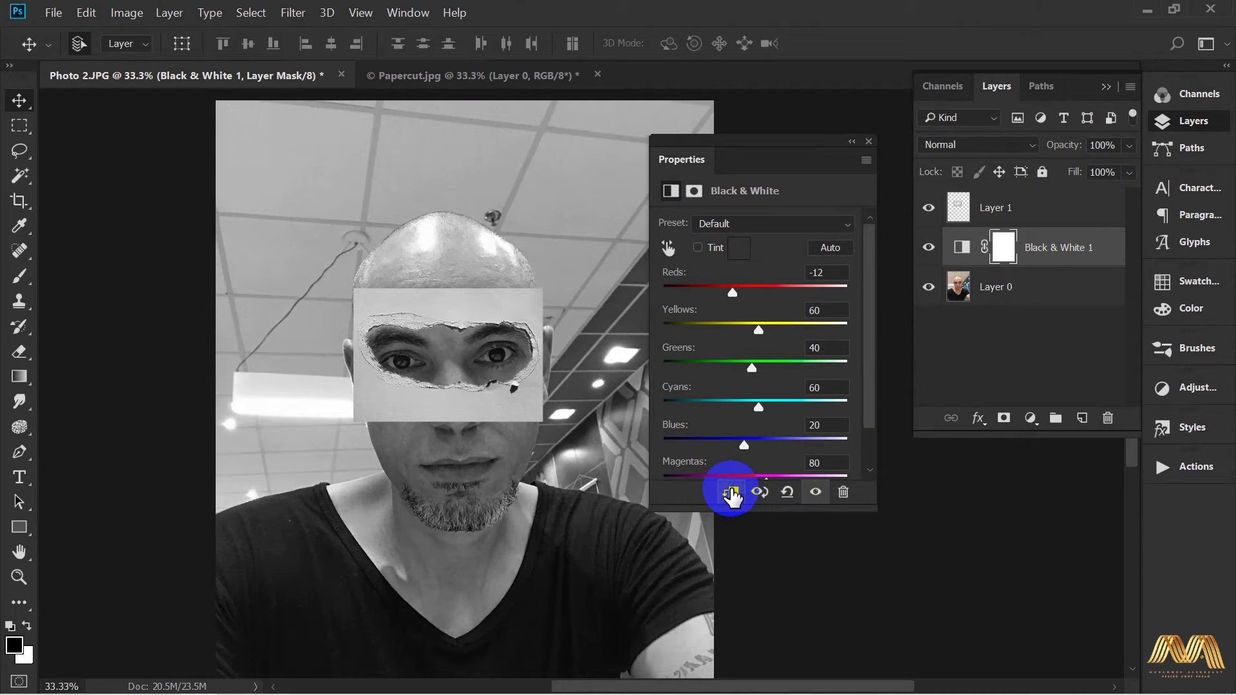
left_click(732, 493)
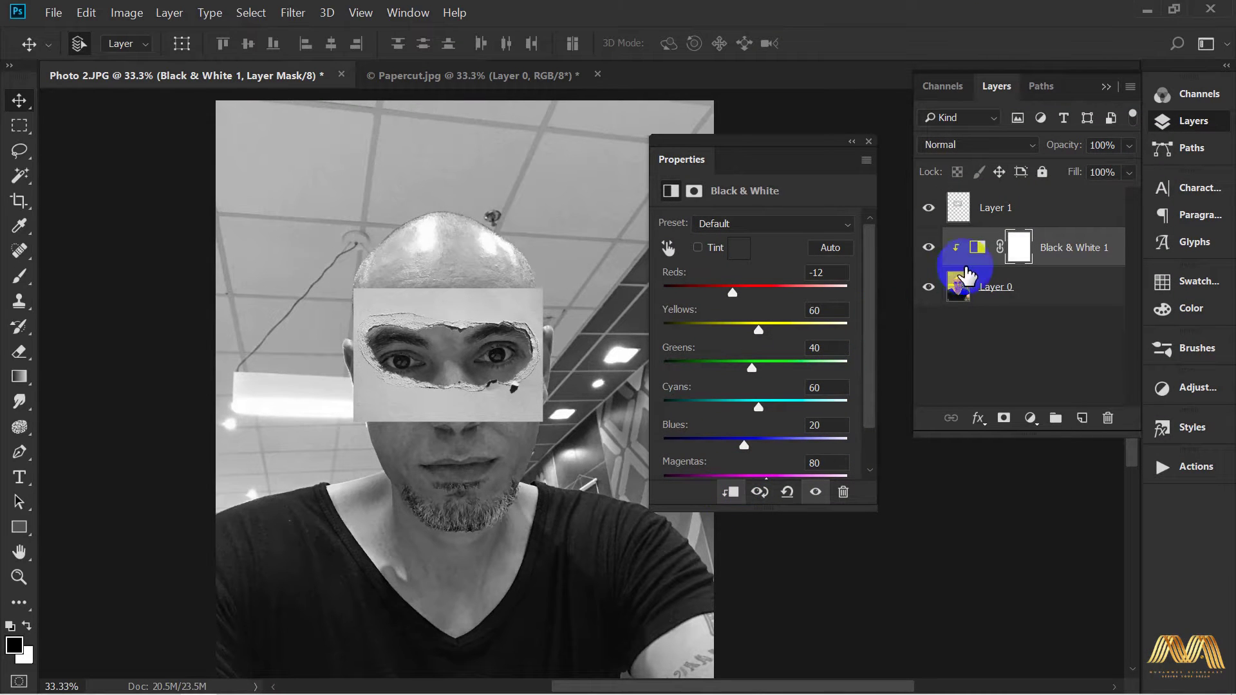
left_click(868, 141)
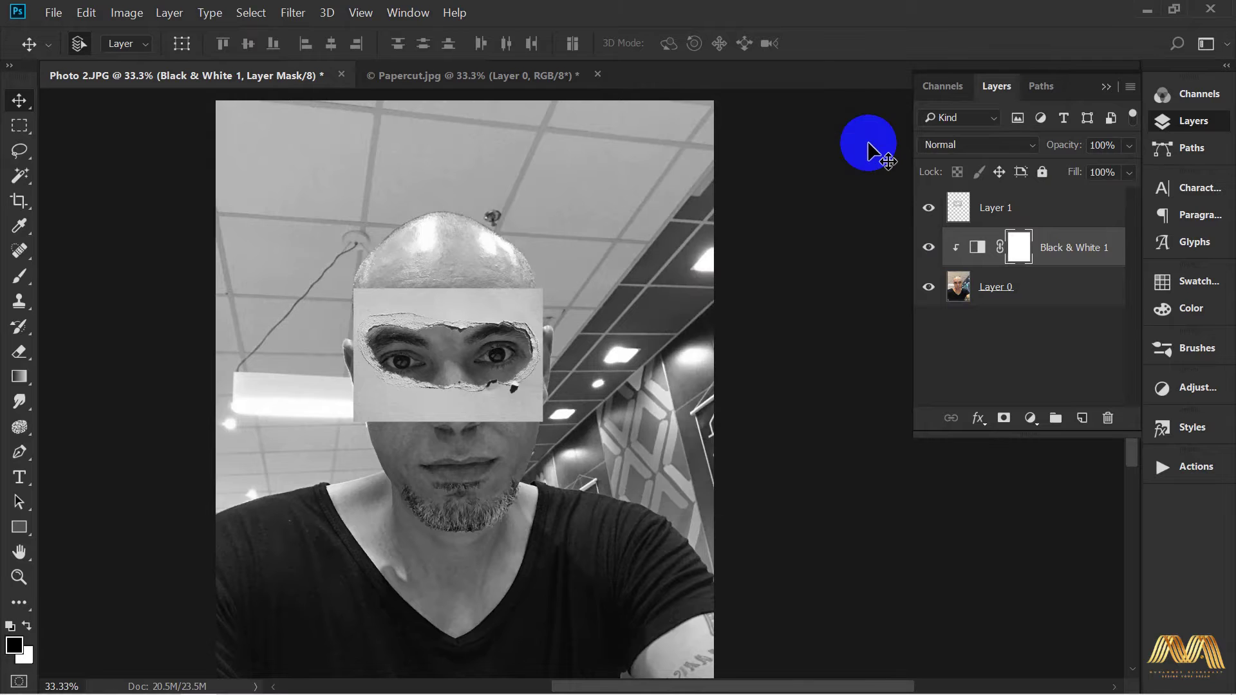
Select the torn paper layer and examine the inner edge of its hole up close.
left_click(1007, 211)
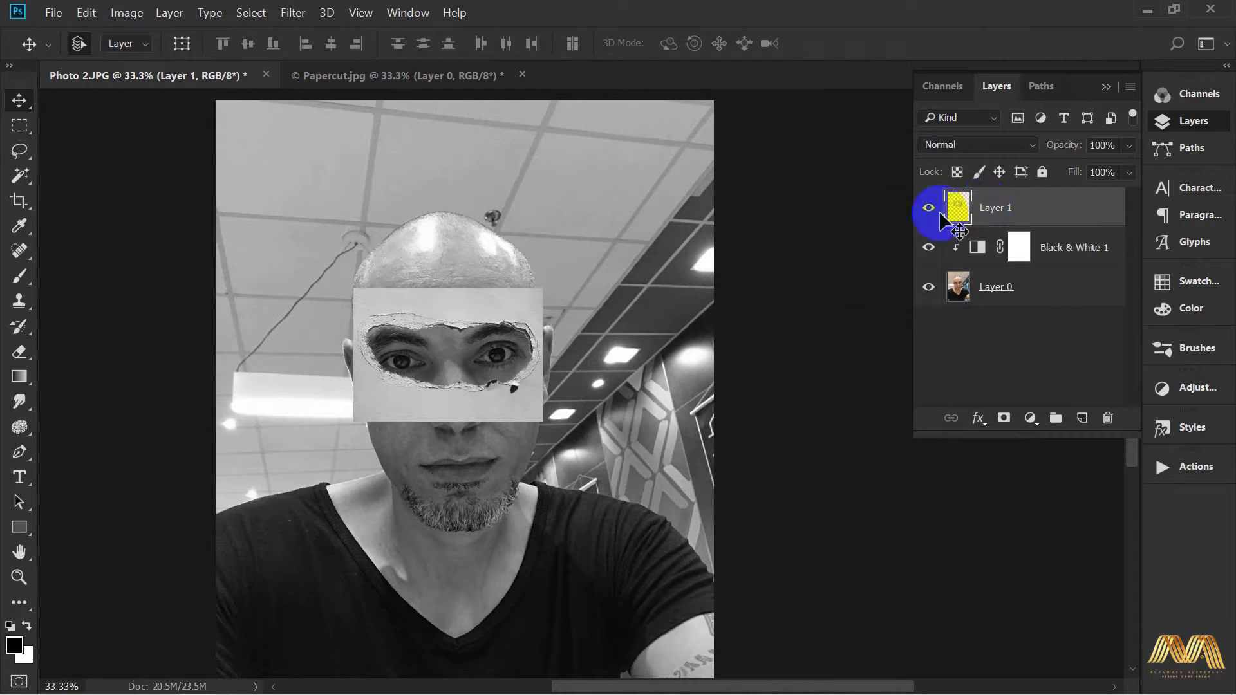
left_click_drag(395, 319, 437, 324)
left_click(455, 331, "ctrl")
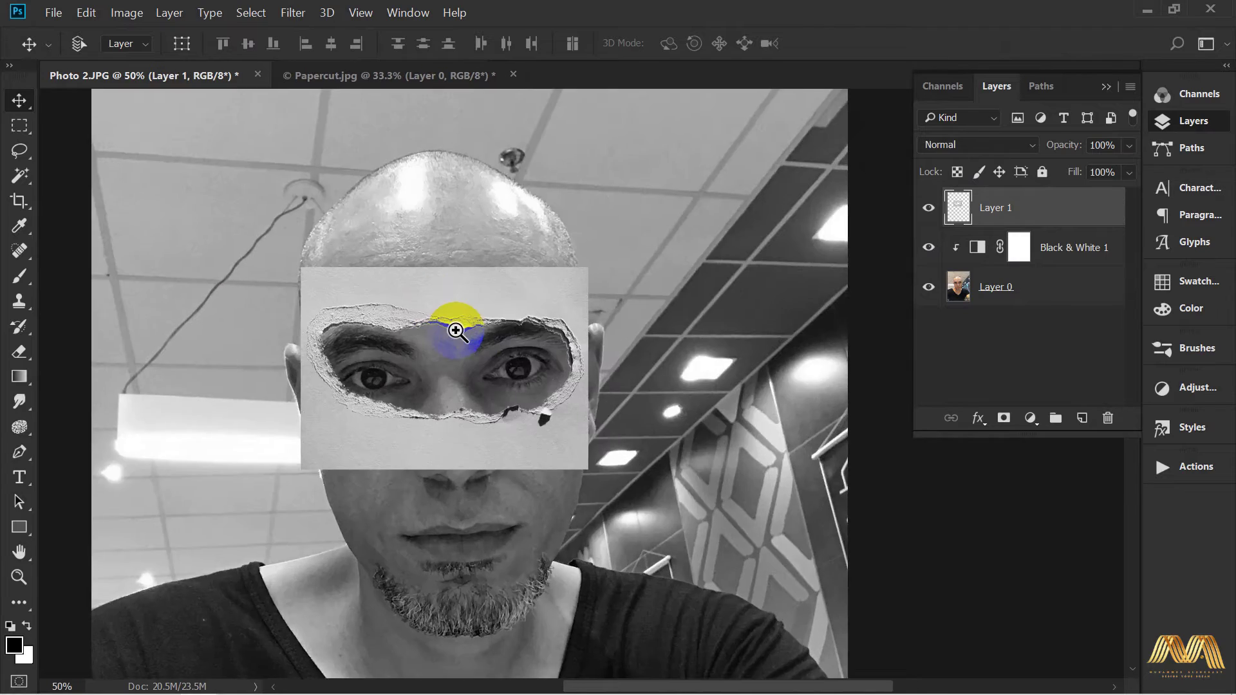
left_click(456, 330, "ctrl")
left_click(456, 330, "ctrl")
left_click(456, 330, "ctrl")
mouse_move(456, 330)
left_mouse_down()
mouse_move(508, 350)
mouse_move(561, 346)
left_mouse_up()
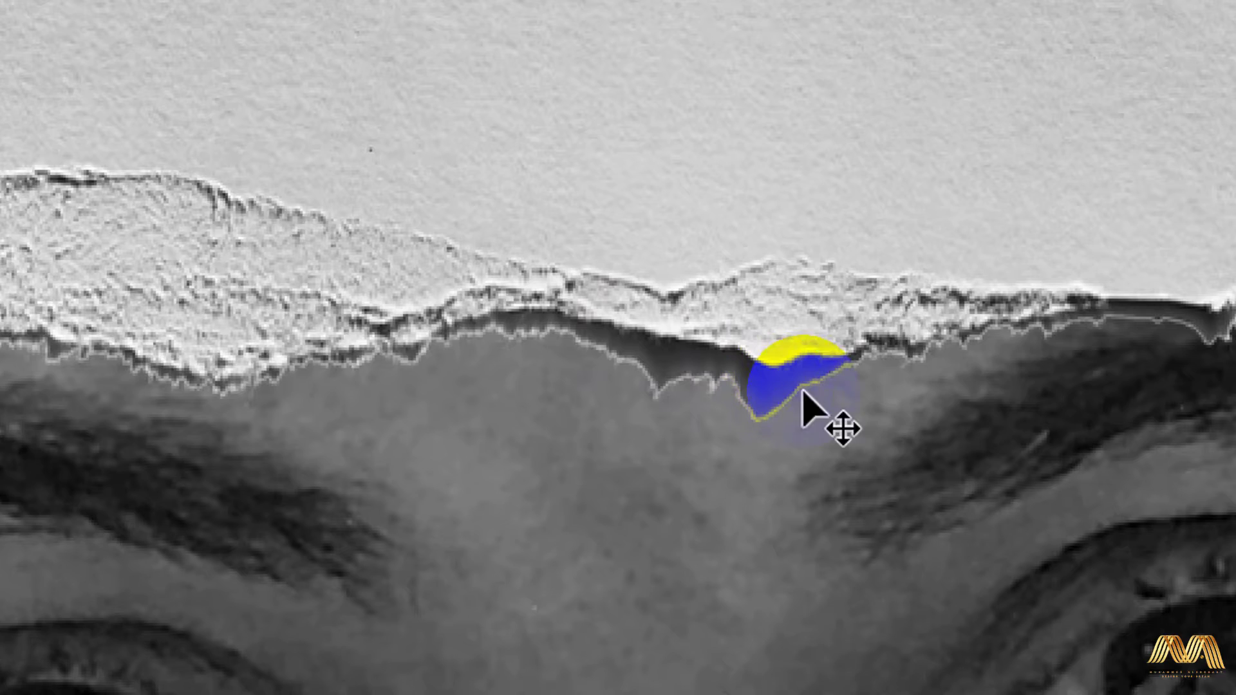
left_click_drag(802, 390, 1006, 529)
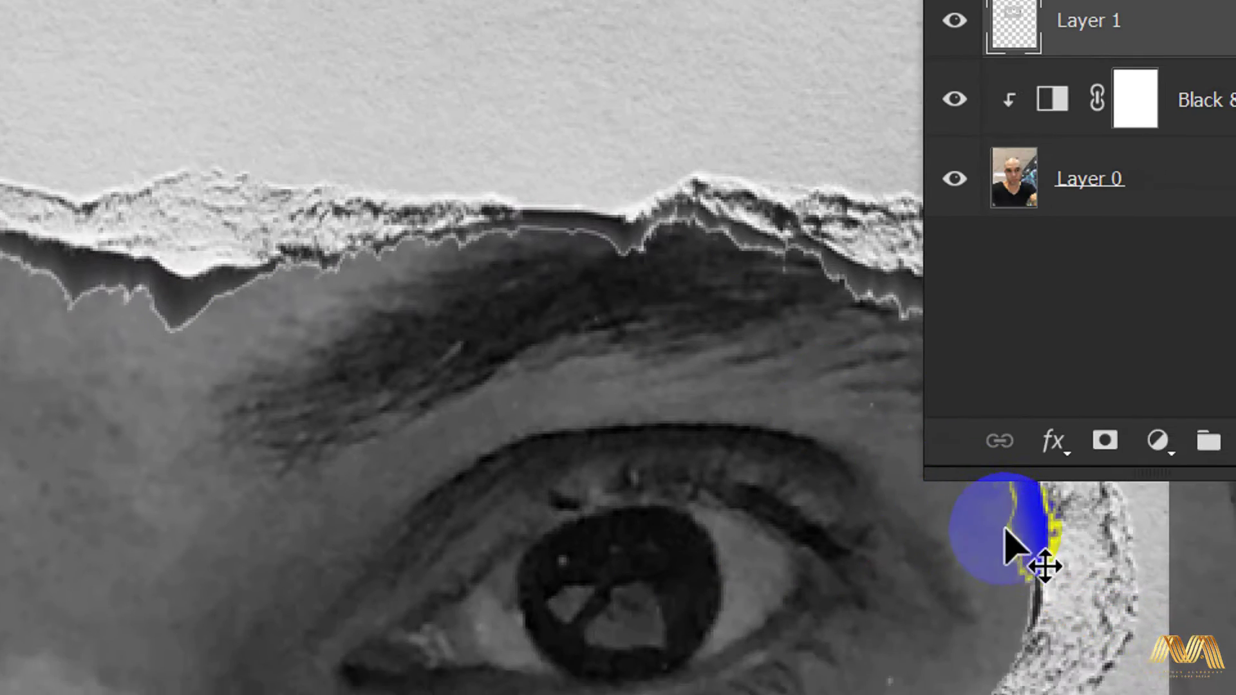
Set up the Eraser Tool with a Soft Round brush at 69% hardness.
left_click(19, 353)
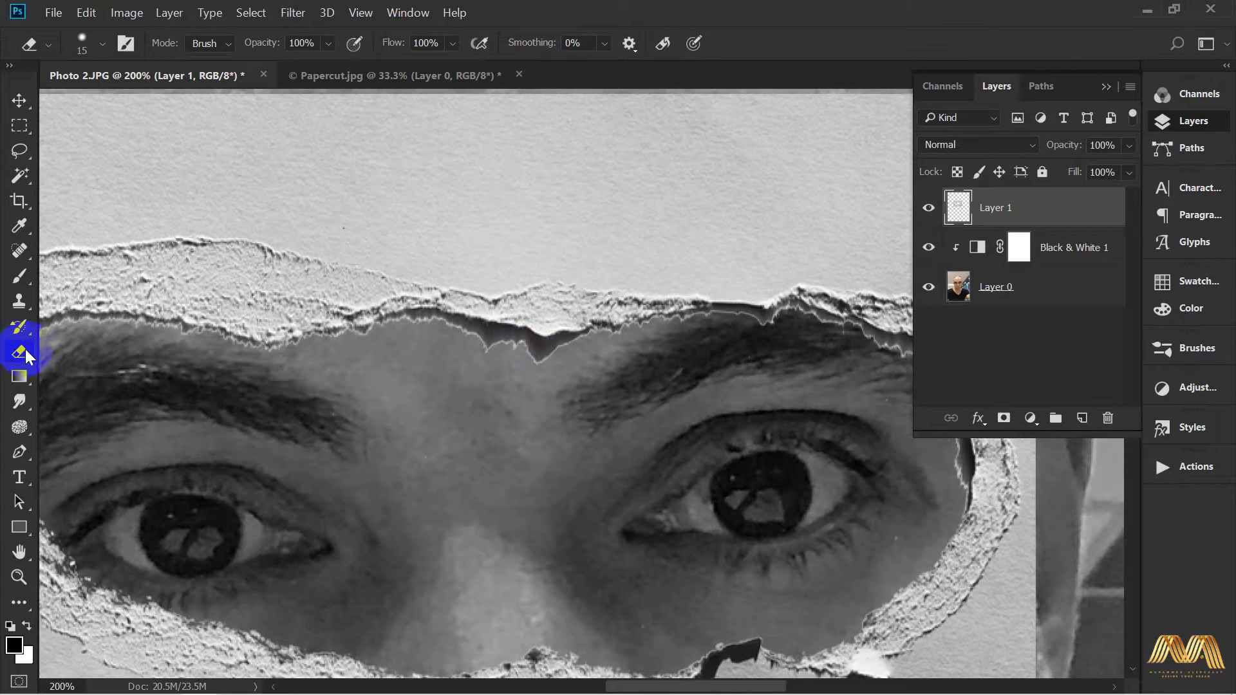
right_click(19, 356)
left_click(104, 353)
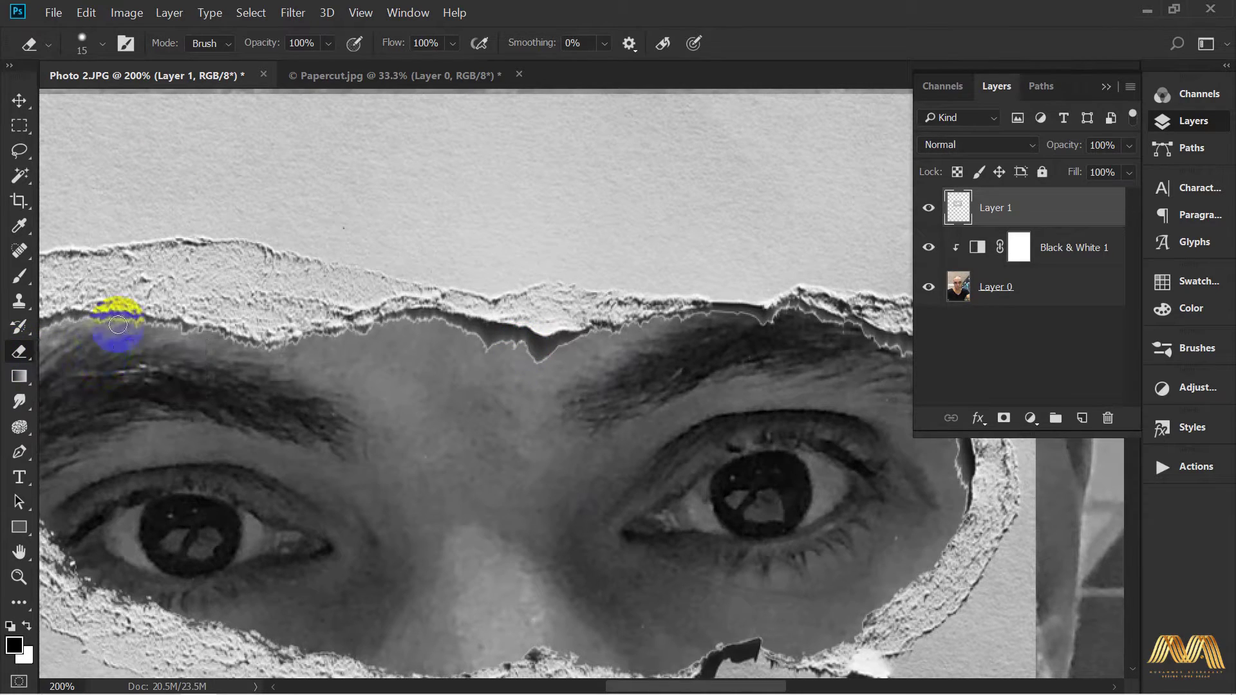
left_click(101, 45)
left_click(116, 273)
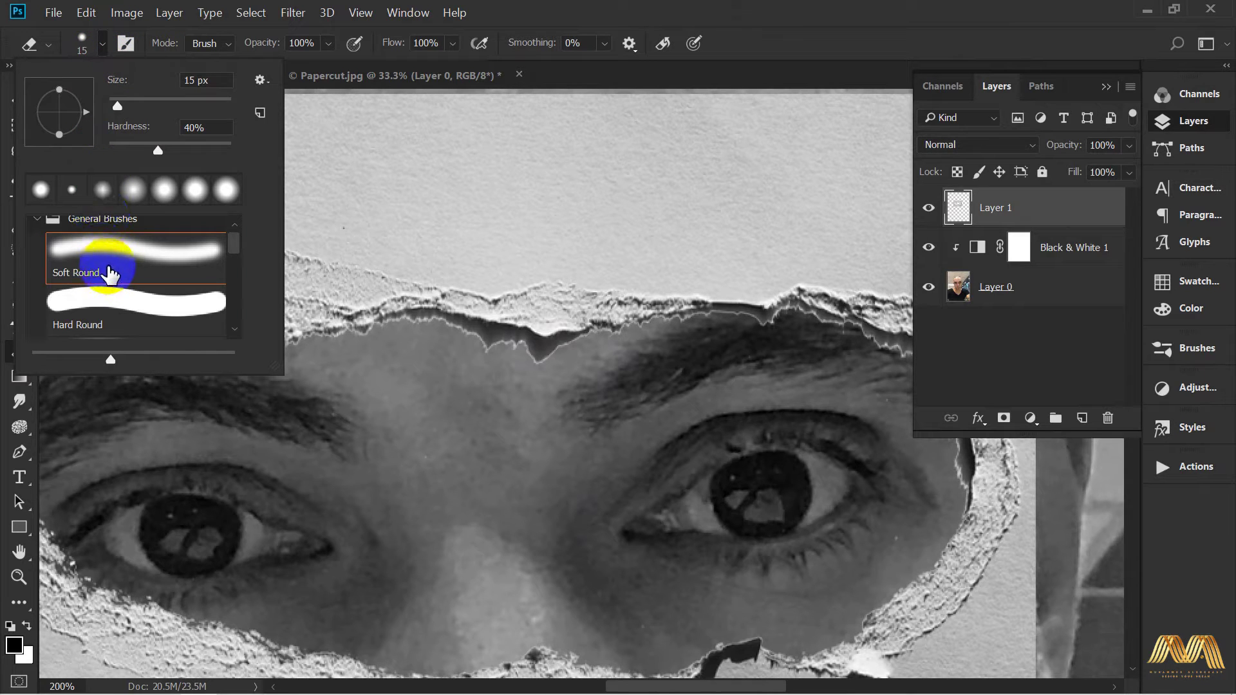
left_click(134, 191)
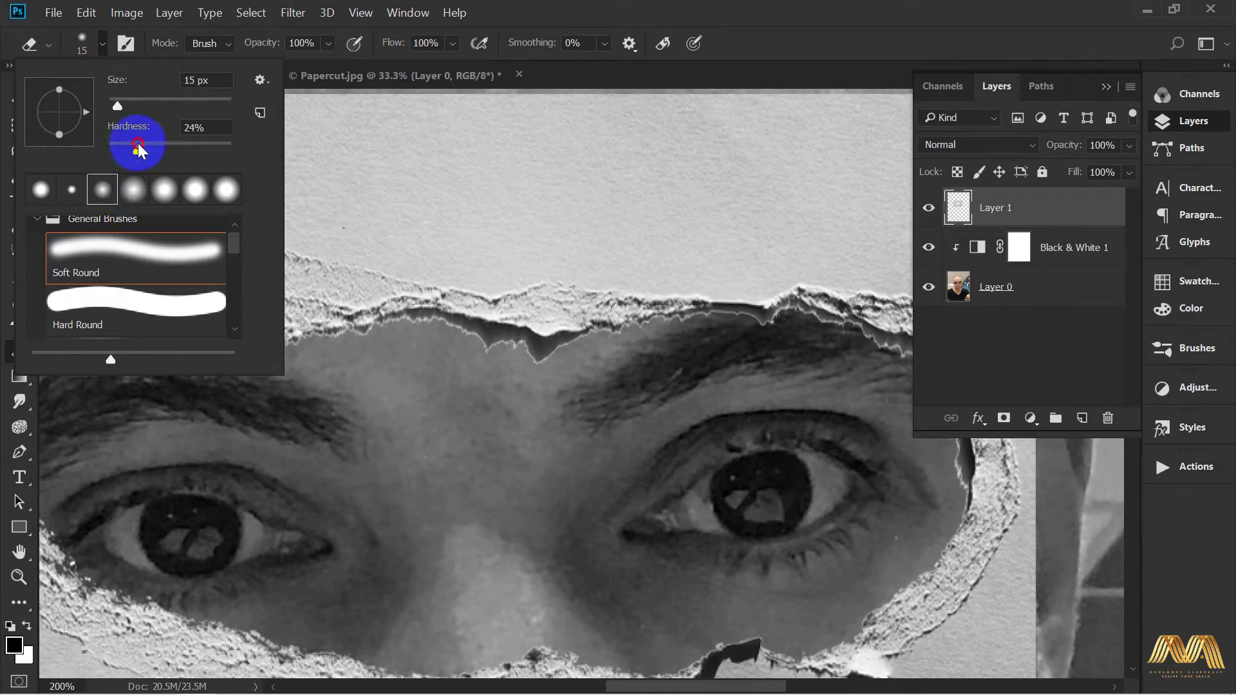
left_click_drag(137, 148, 190, 150)
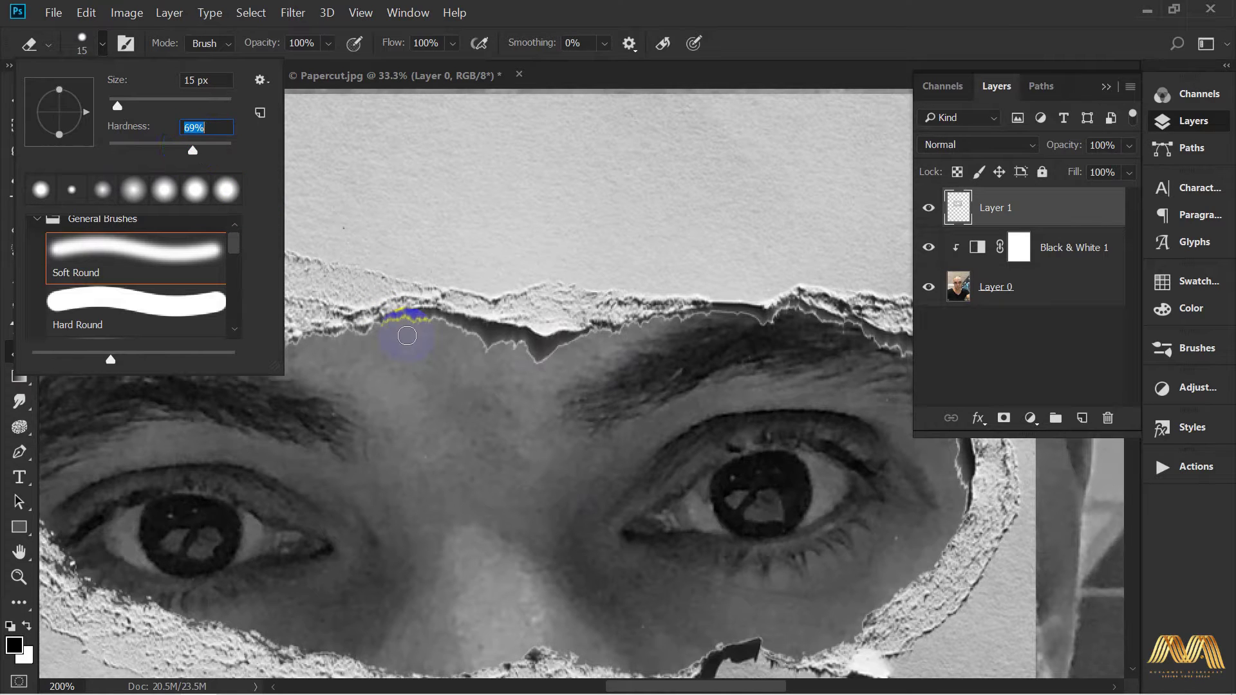
Erase the dark fringe and leftover bits along the inner edge of the torn paper hole with a 20 px eraser.
left_click_drag(117, 108, 131, 107)
left_click(432, 320)
left_click(497, 357, "ctrl")
left_click_drag(550, 362, 515, 405)
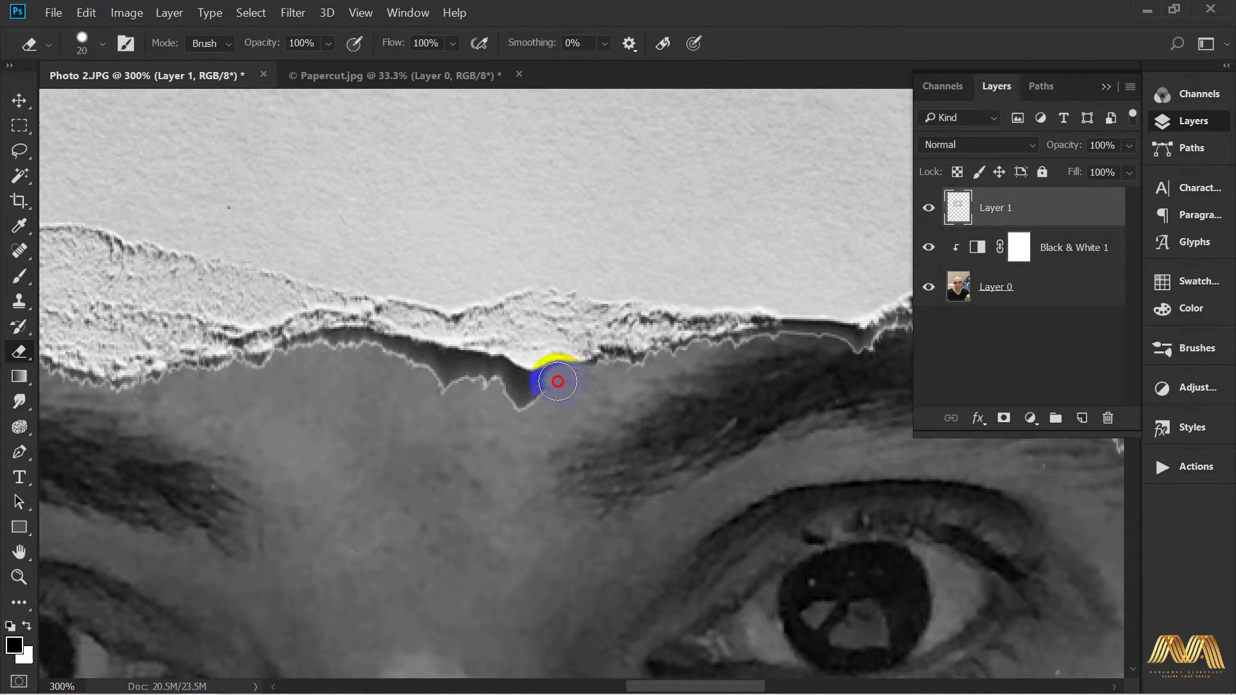
mouse_move(519, 386)
left_mouse_down()
mouse_move(400, 362)
mouse_move(284, 366)
mouse_move(122, 401)
mouse_move(380, 468)
mouse_move(123, 410)
mouse_move(427, 463)
mouse_move(410, 451)
mouse_move(327, 462)
mouse_move(287, 499)
mouse_move(269, 391)
left_mouse_up()
mouse_move(269, 391)
left_mouse_down()
mouse_move(305, 443)
mouse_move(432, 539)
left_mouse_up()
left_click_drag(546, 573, 334, 438)
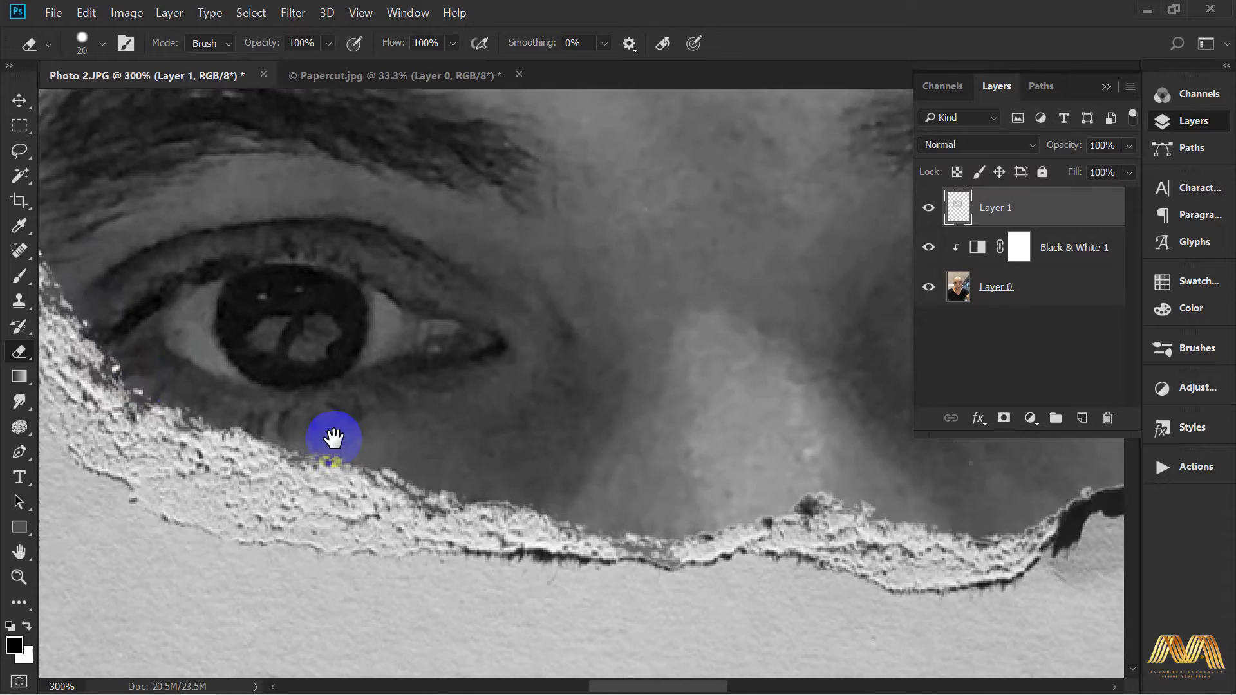
left_click_drag(770, 454, 552, 476)
left_click_drag(766, 493, 352, 514)
left_click_drag(735, 343, 572, 500)
mouse_move(642, 480)
left_mouse_down()
mouse_move(626, 291)
mouse_move(562, 239)
mouse_move(394, 187)
mouse_move(220, 200)
mouse_move(450, 417)
mouse_move(408, 397)
mouse_move(231, 420)
mouse_move(92, 384)
mouse_move(450, 457)
left_mouse_up()
key("v")
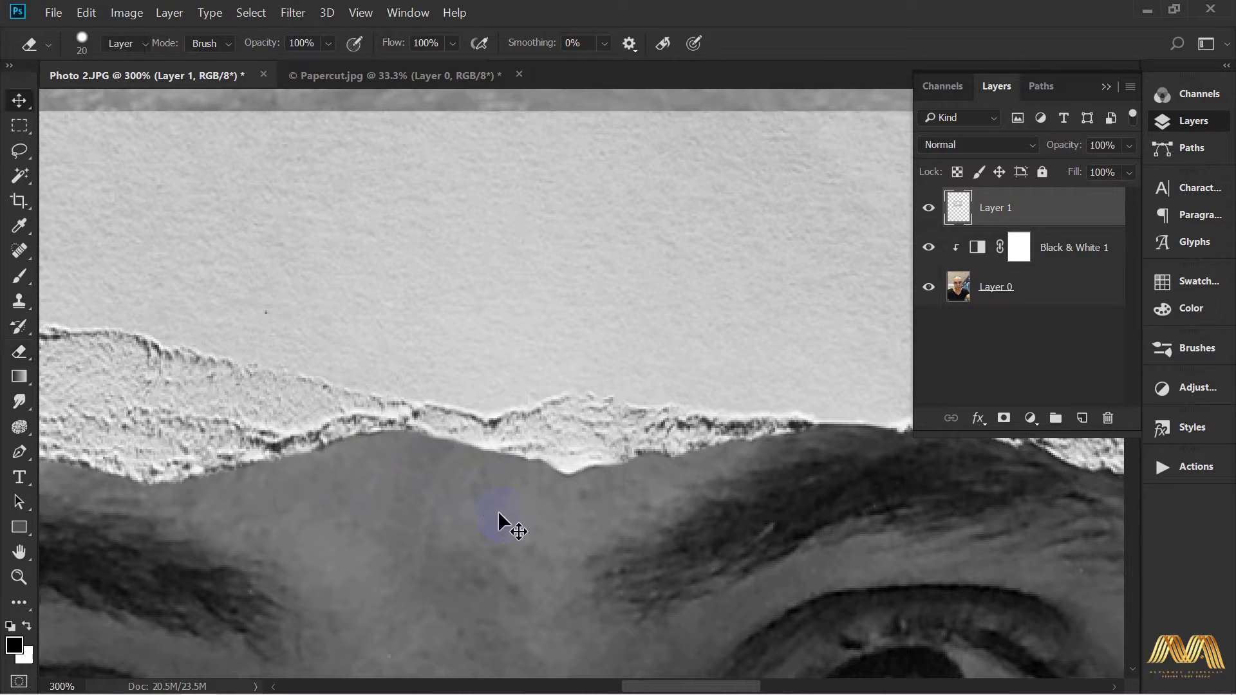
Add a layer mask to the torn paper layer.
left_click(533, 518, "alt")
left_click(534, 517, "alt")
left_click(533, 518, "alt")
left_click_drag(538, 473, 540, 340)
left_click(517, 365, "ctrl")
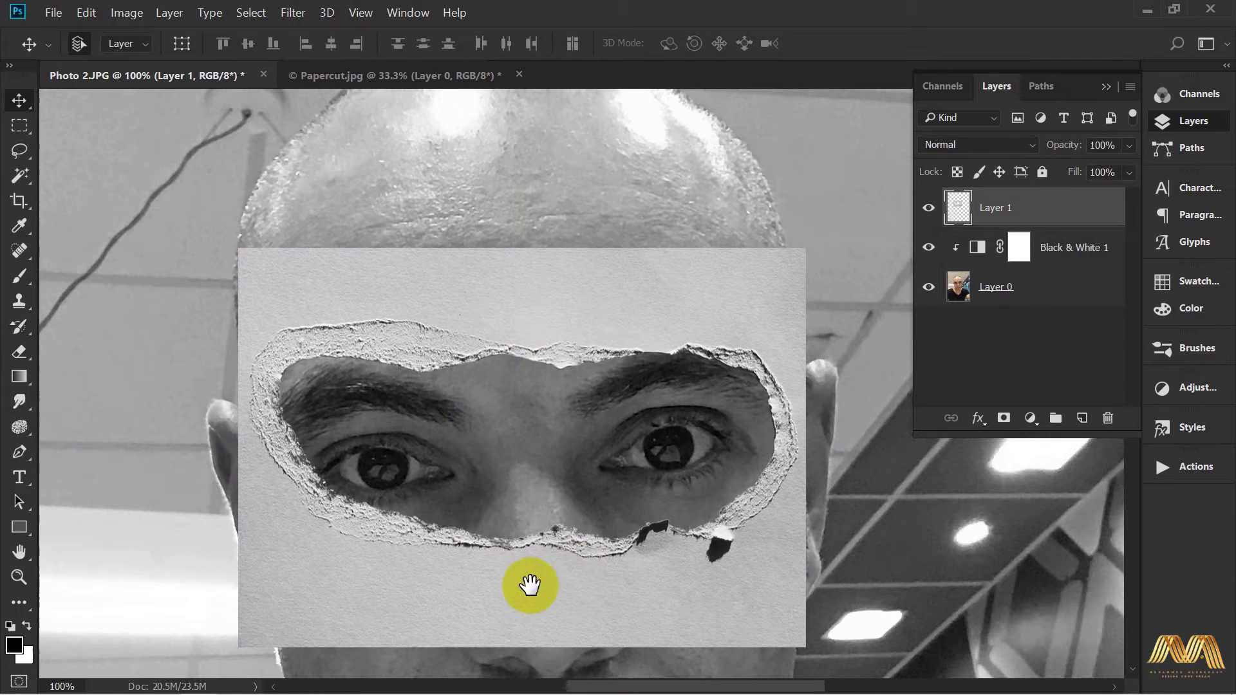
left_click_drag(584, 571, 563, 393)
left_click(578, 408, "alt")
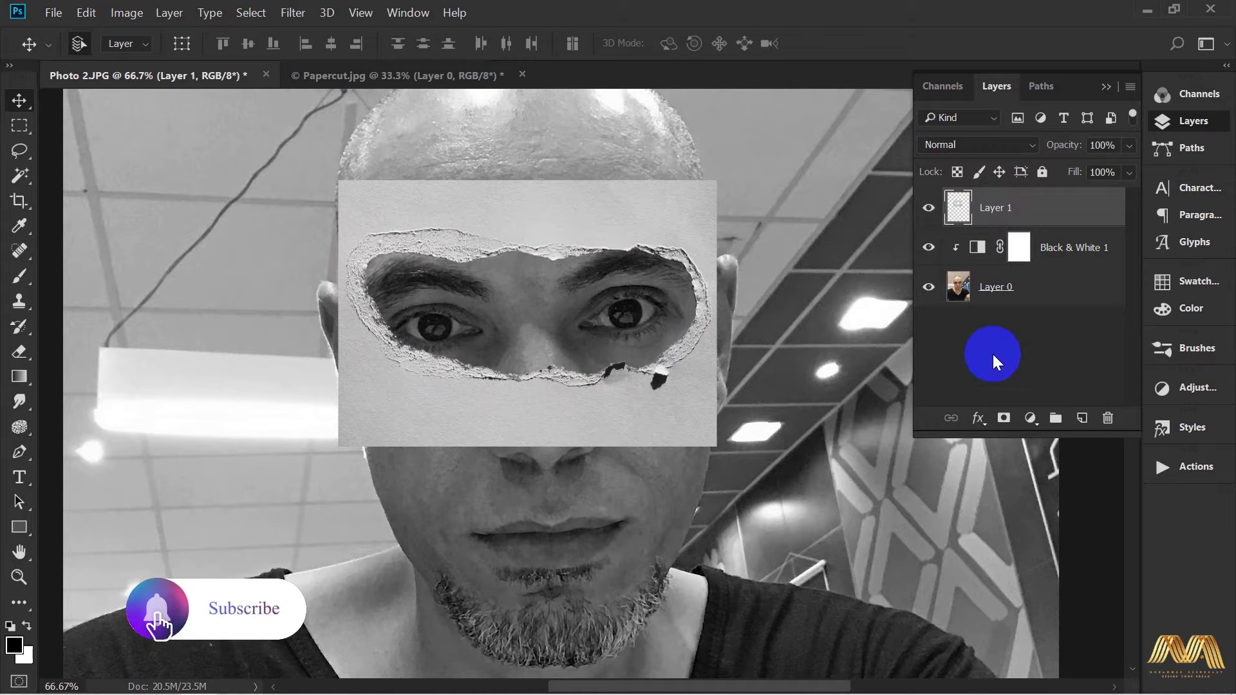
left_click(1002, 420)
left_click_drag(997, 208, 1002, 219)
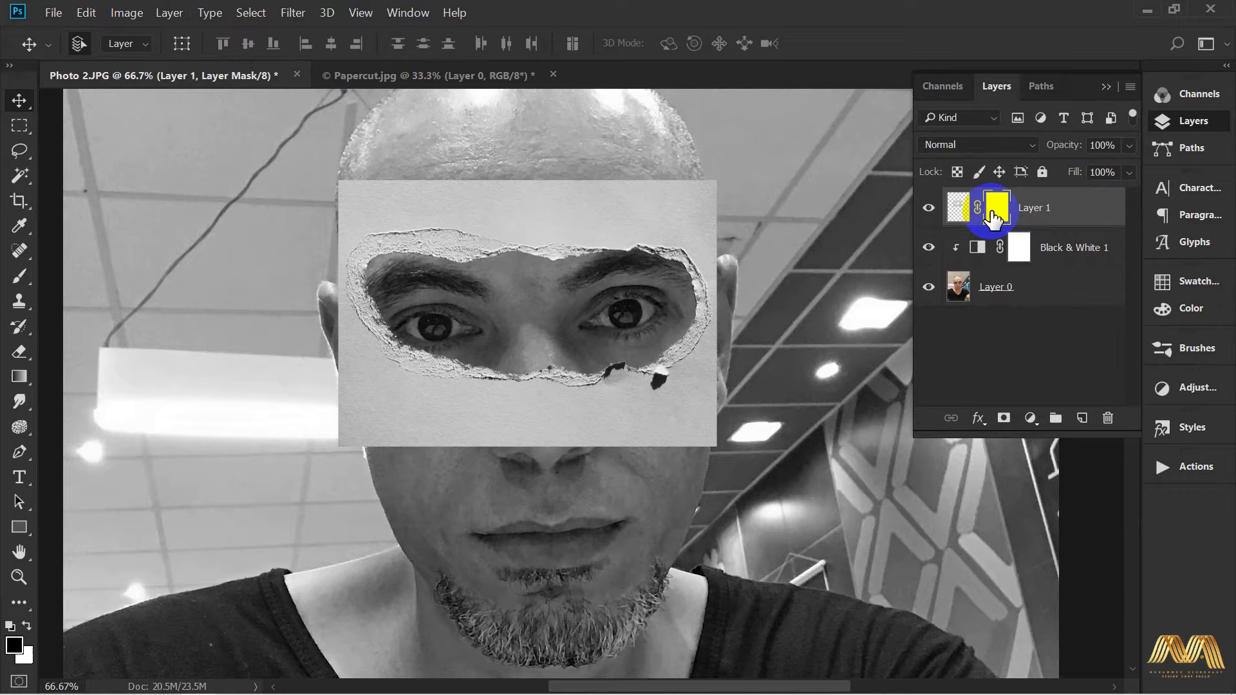
Paint black with a soft brush on the torn paper layer's mask to hide the flat paper outside the ragged rim.
key("b")
left_click(17, 282)
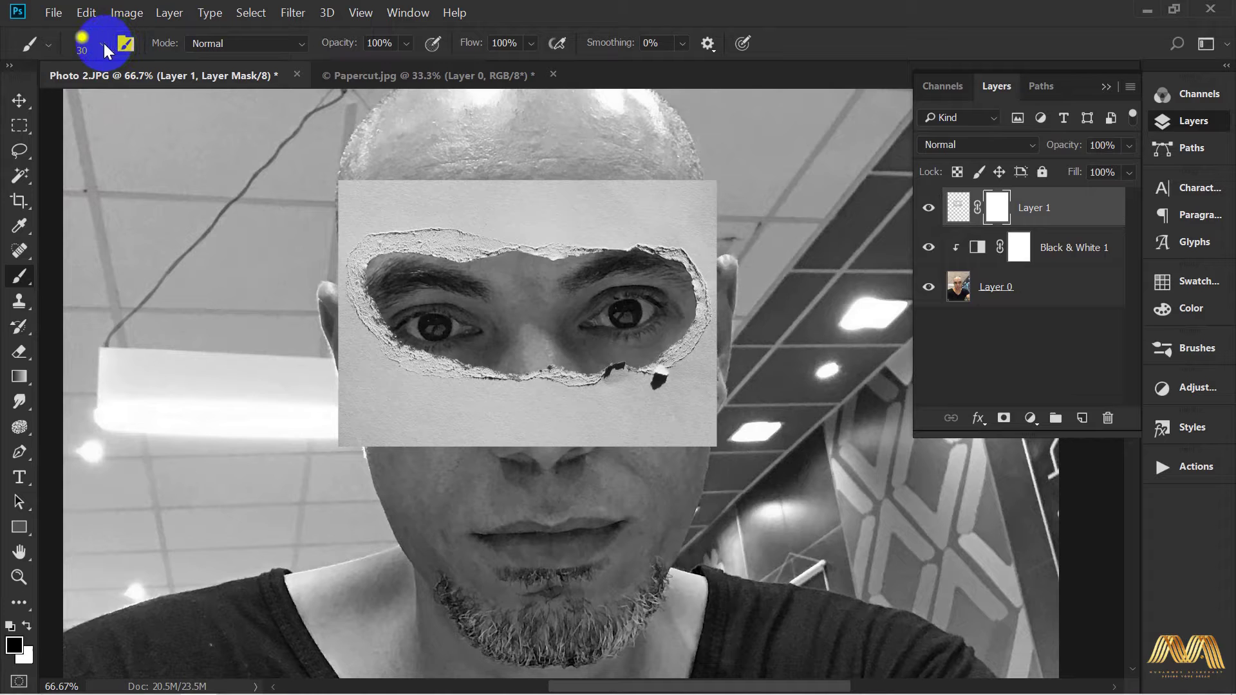
left_click(101, 44)
left_click(791, 45)
left_click(511, 397, "ctrl")
left_click(511, 398, "ctrl")
left_click(512, 397, "ctrl")
mouse_move(513, 343)
left_mouse_down()
mouse_move(634, 426)
mouse_move(257, 384)
mouse_move(103, 300)
mouse_move(250, 446)
mouse_move(240, 395)
mouse_move(90, 195)
mouse_move(193, 413)
mouse_move(240, 207)
left_mouse_up()
left_click_drag(241, 207, 242, 296)
mouse_move(209, 419)
left_mouse_down()
mouse_move(239, 337)
mouse_move(308, 271)
mouse_move(561, 244)
mouse_move(769, 259)
left_mouse_up()
mouse_move(776, 260)
left_mouse_down()
mouse_move(353, 417)
mouse_move(585, 464)
mouse_move(805, 469)
mouse_move(415, 465)
left_mouse_up()
mouse_move(415, 464)
left_mouse_down()
mouse_move(814, 471)
mouse_move(491, 415)
left_mouse_up()
mouse_move(491, 415)
left_mouse_down()
mouse_move(552, 419)
mouse_move(656, 463)
mouse_move(685, 511)
mouse_move(587, 281)
left_mouse_up()
mouse_move(596, 286)
left_mouse_down()
mouse_move(653, 394)
mouse_move(671, 482)
mouse_move(657, 562)
left_mouse_up()
mouse_move(629, 551)
left_mouse_down()
mouse_move(641, 293)
mouse_move(630, 370)
mouse_move(463, 552)
mouse_move(262, 510)
mouse_move(152, 579)
mouse_move(454, 527)
mouse_move(136, 512)
left_mouse_up()
mouse_move(133, 512)
left_mouse_down()
mouse_move(476, 543)
mouse_move(408, 543)
mouse_move(447, 486)
left_mouse_up()
scroll(451, 488, "down", 2)
key("bracketright")
mouse_move(428, 551)
left_mouse_down()
mouse_move(413, 582)
mouse_move(780, 422)
mouse_move(744, 540)
mouse_move(540, 550)
mouse_move(361, 510)
mouse_move(172, 386)
mouse_move(213, 433)
mouse_move(174, 278)
mouse_move(220, 206)
mouse_move(753, 268)
mouse_move(554, 218)
mouse_move(319, 219)
mouse_move(687, 243)
left_mouse_up()
key("v")
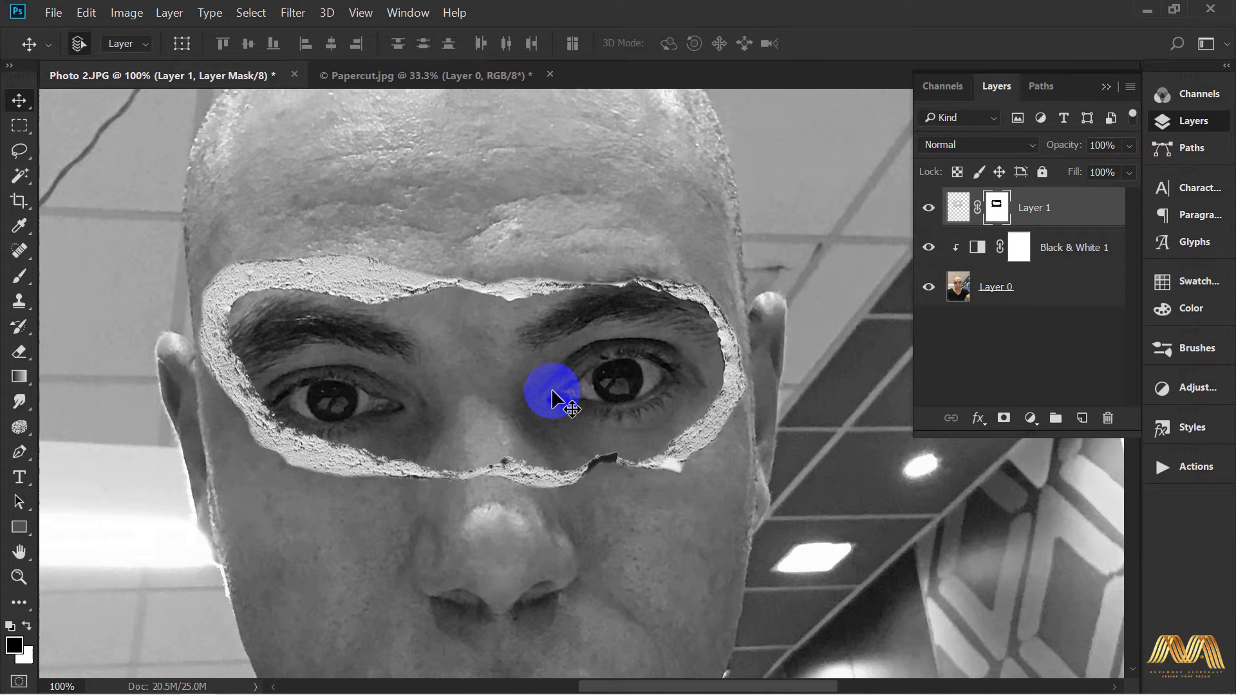
left_click(500, 307, "ctrl")
left_click(500, 307, "ctrl")
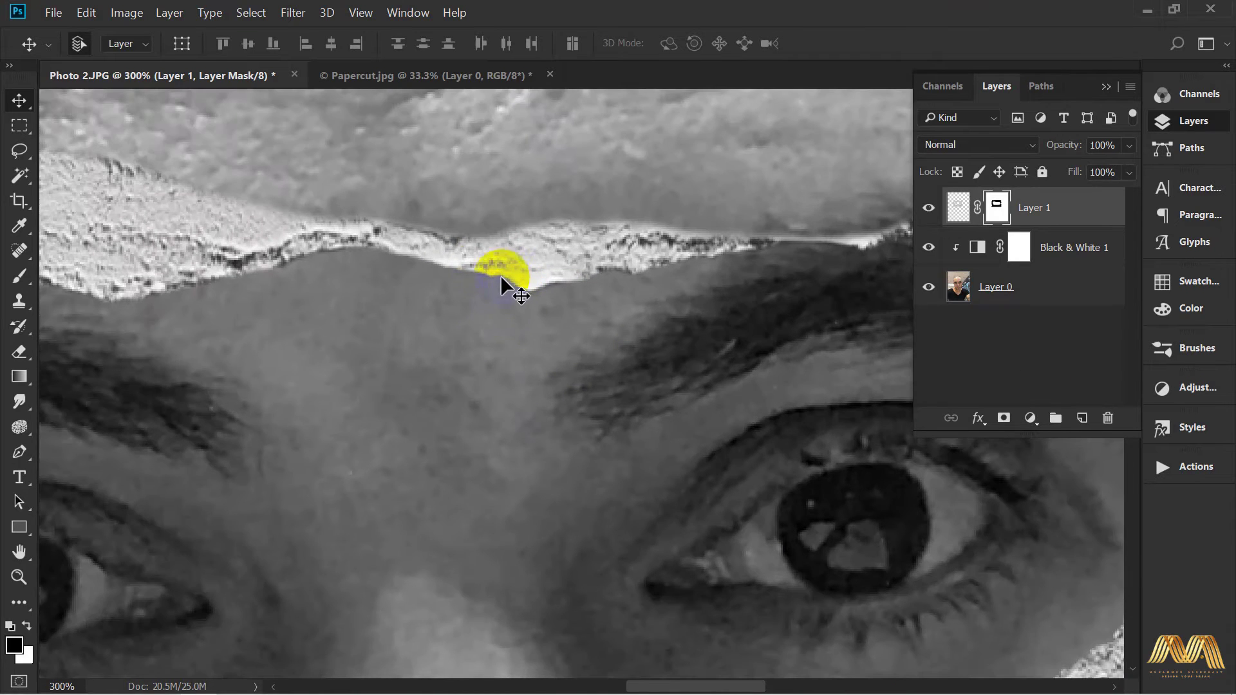
left_click(534, 314, "alt")
left_click(534, 310, "alt")
left_click_drag(545, 303, 567, 279)
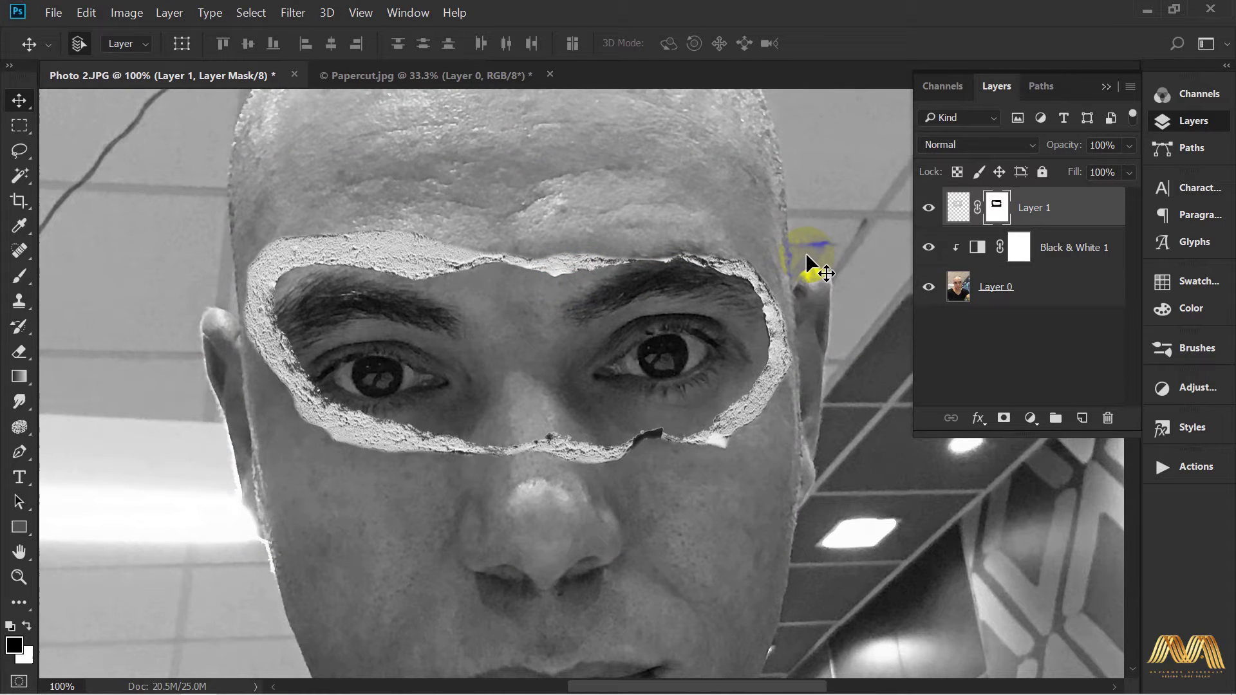
Trace a closed Pen tool path along the torn paper rim around the eye opening and convert it to a selection.
key("p")
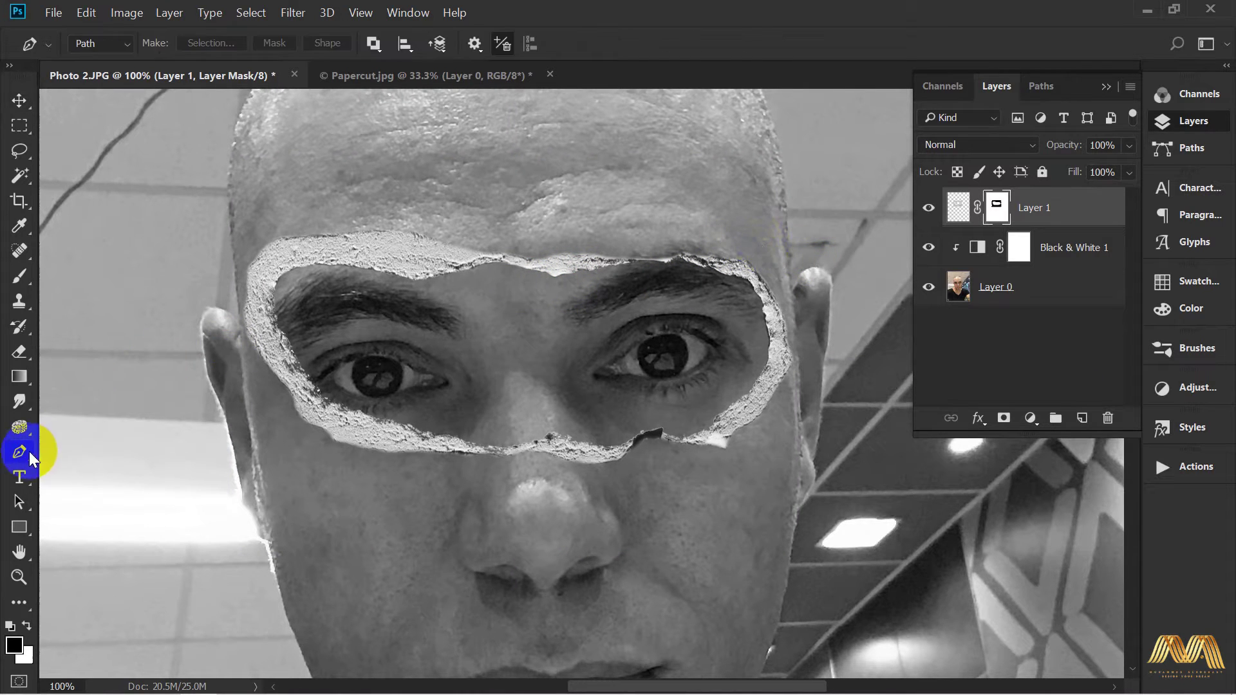
left_click(448, 265, "ctrl")
left_click(447, 265, "ctrl")
left_click(506, 245)
left_click(429, 241)
left_click(325, 227)
left_click(211, 221)
left_click_drag(155, 222, 473, 242)
left_click(431, 242)
left_click(308, 250)
left_click(235, 307)
left_click(215, 393)
left_click(228, 490)
left_click(262, 566)
left_click_drag(305, 634, 177, 343)
left_click(177, 351)
left_click(234, 435)
left_click(881, 540)
left_click(935, 534)
left_click(997, 548)
left_click_drag(999, 552, 497, 566)
left_click(756, 515)
left_click_drag(1000, 467, 526, 589)
left_click(648, 418)
left_click(652, 292)
left_click(619, 218)
left_click(577, 154)
left_click(518, 133)
left_click_drag(449, 124, 691, 362)
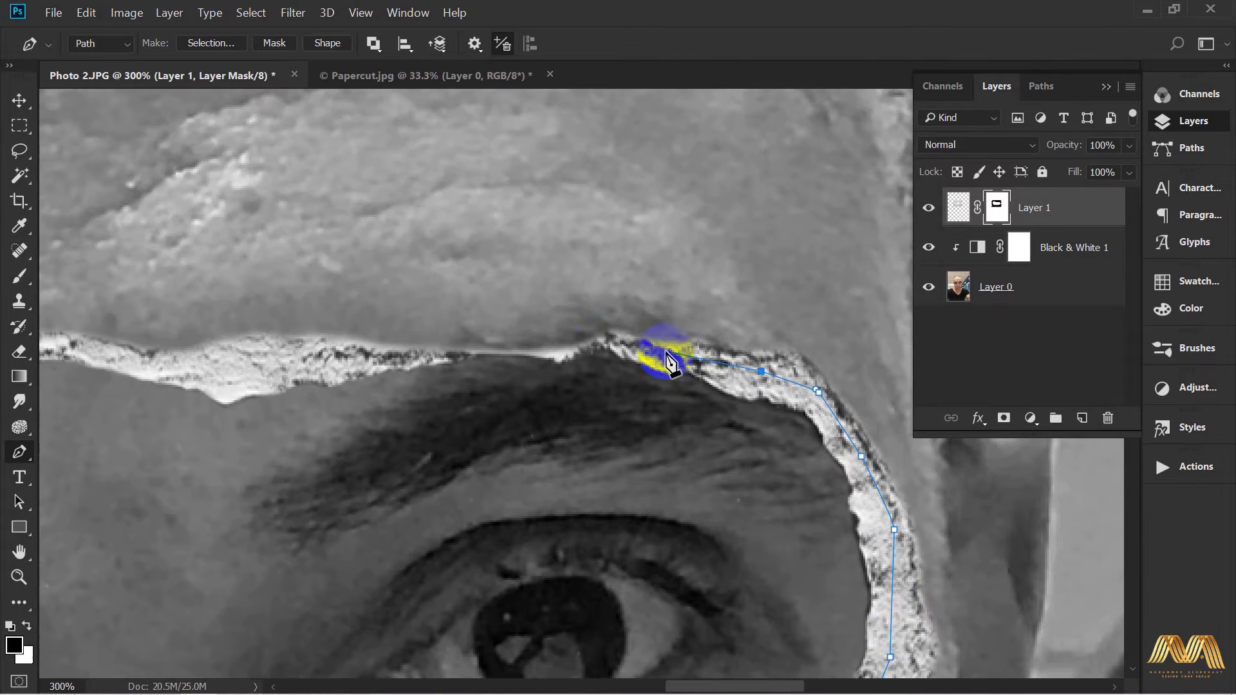
left_click(444, 356)
left_click(313, 362)
left_click_drag(254, 365, 513, 397)
key("ctrl+minus")
left_click(352, 359)
left_click(243, 361)
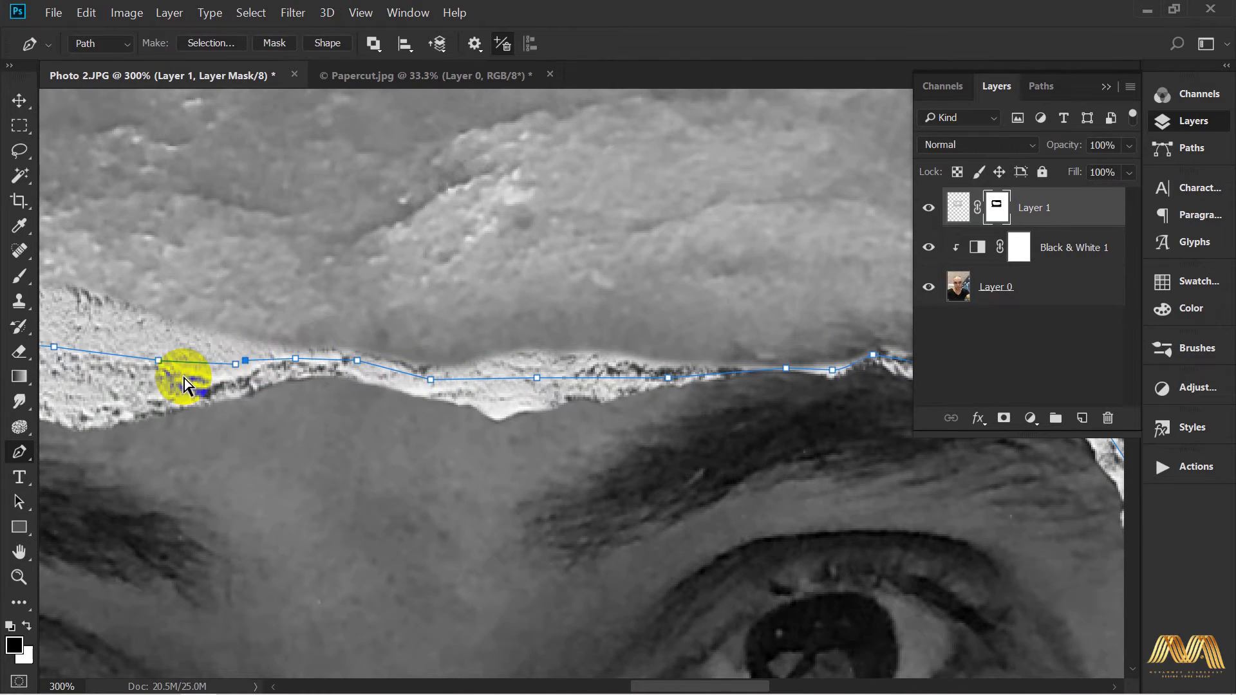
key("ctrl+Return")
key("ctrl+minus")
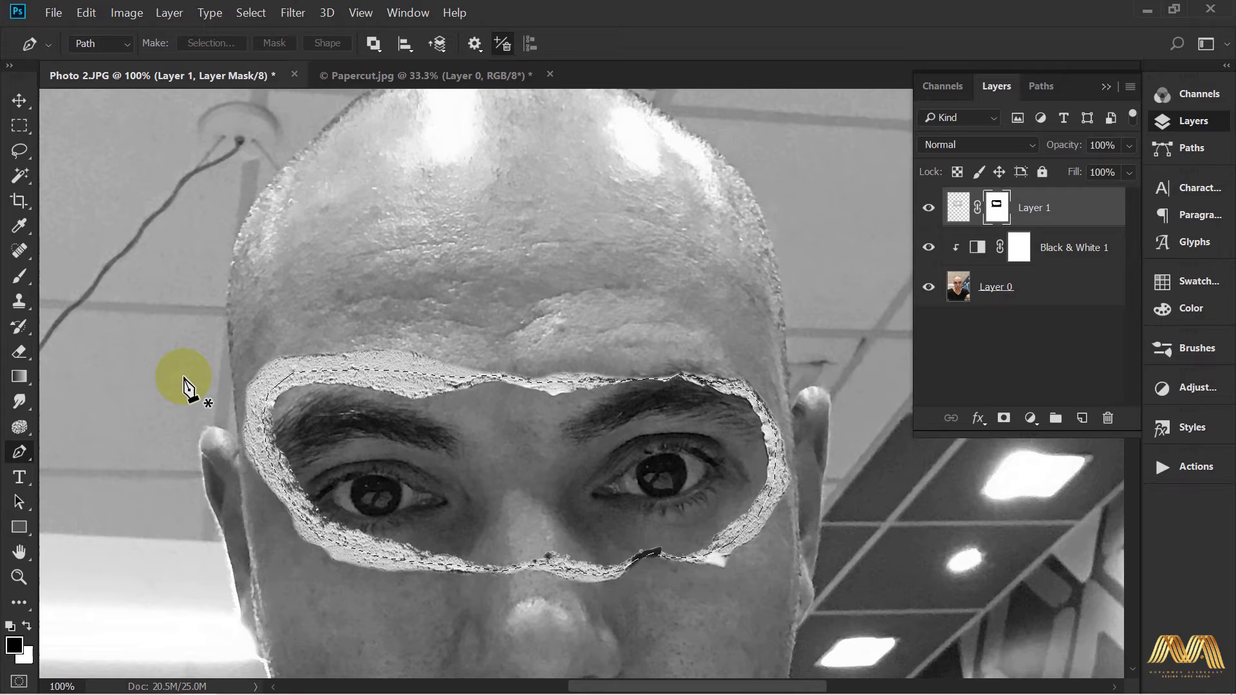
key("v")
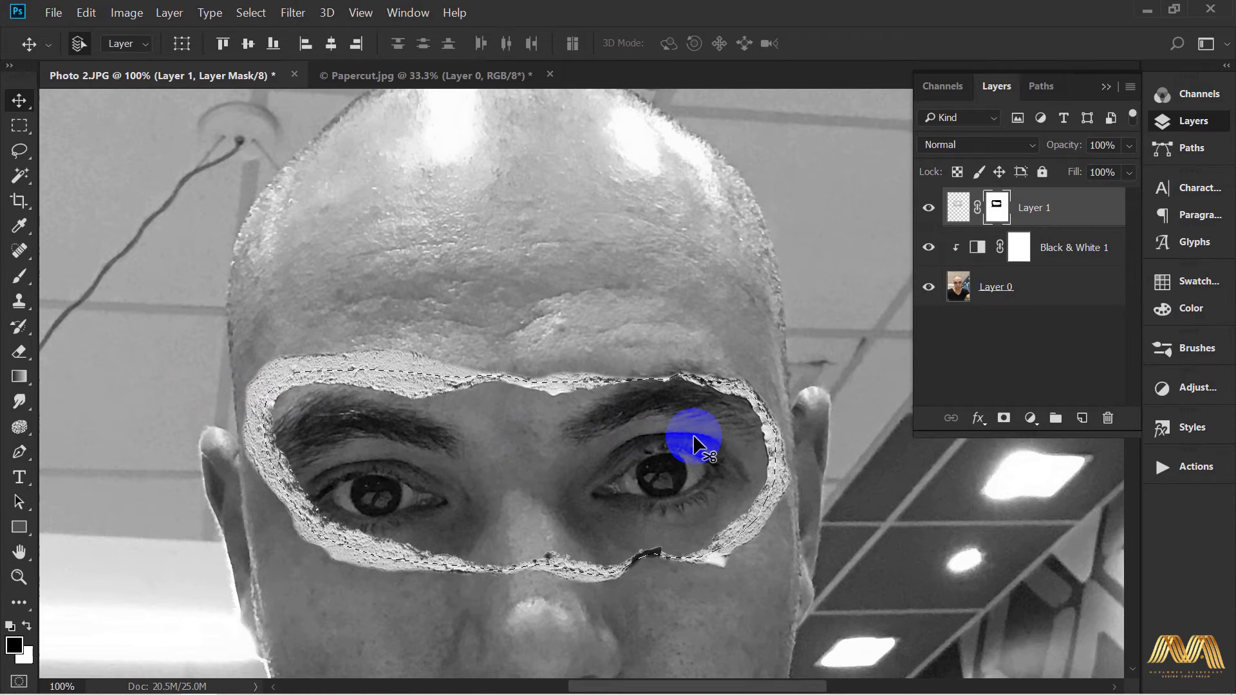
Create a new layer named "black shadow" and place it directly beneath the torn paper layer.
left_click(1083, 420)
double_click(1011, 205)
type("black shadow")
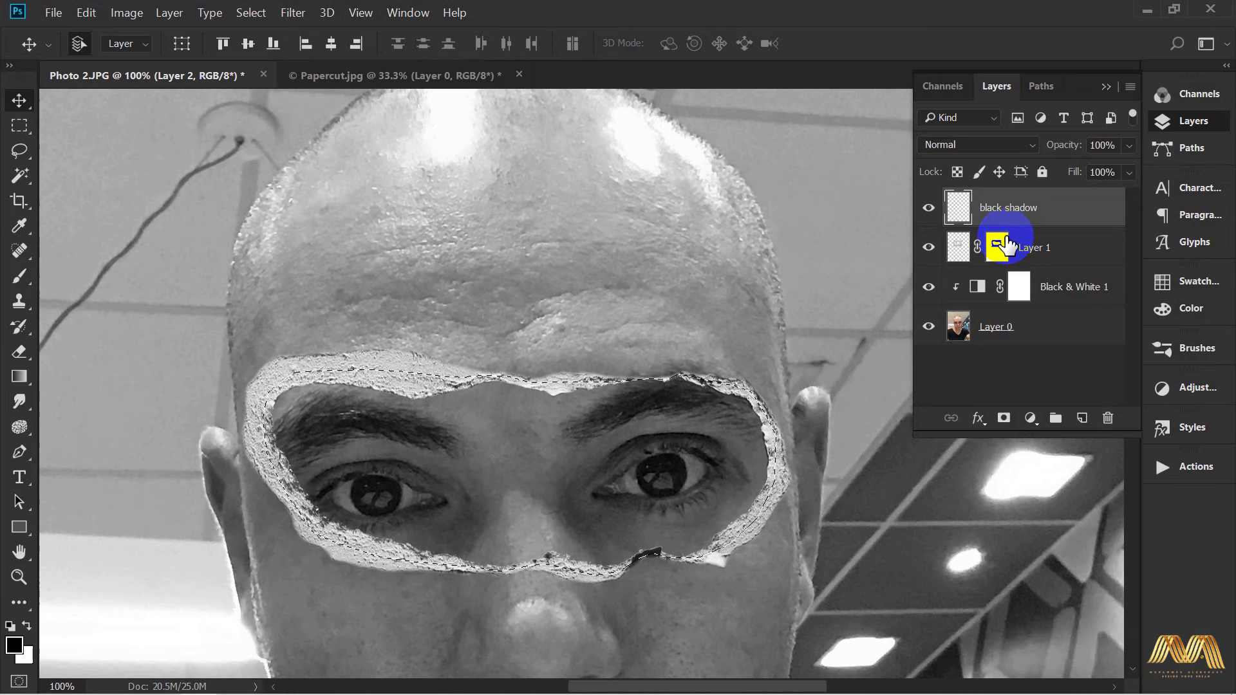
left_click_drag(1042, 212, 1060, 263)
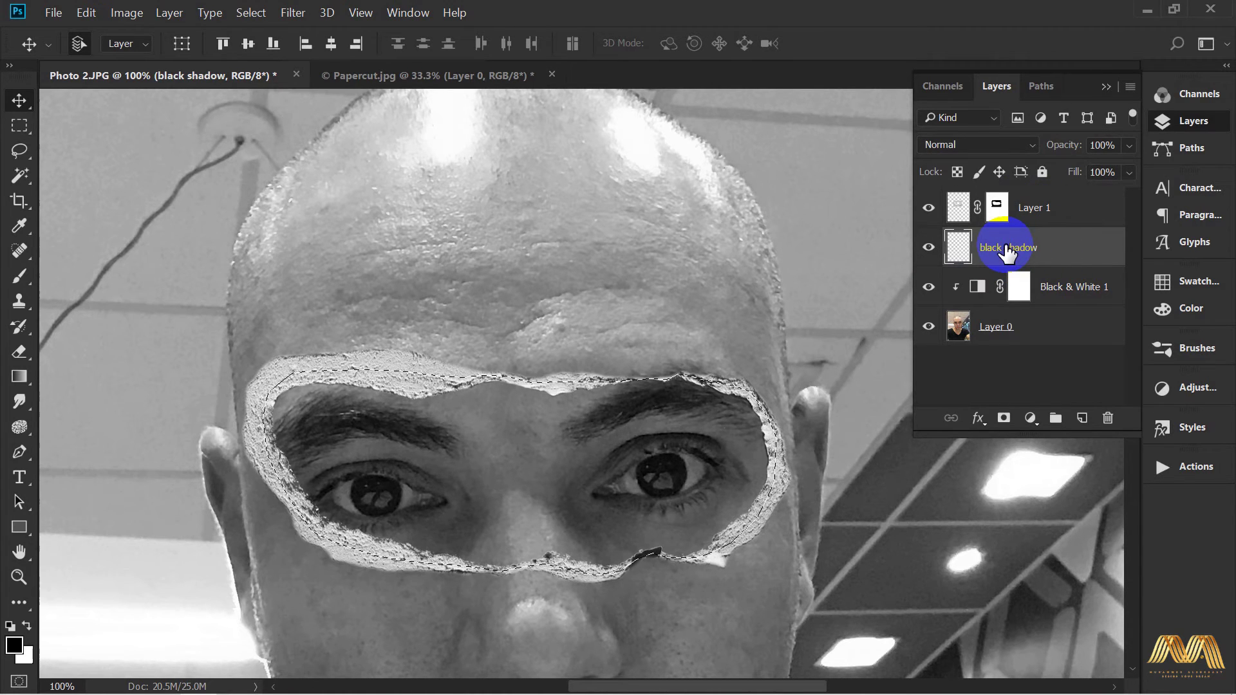
Set up the Brush tool with a Soft Round tip at 53% hardness and a size of 250 px.
key("b")
left_click(19, 280)
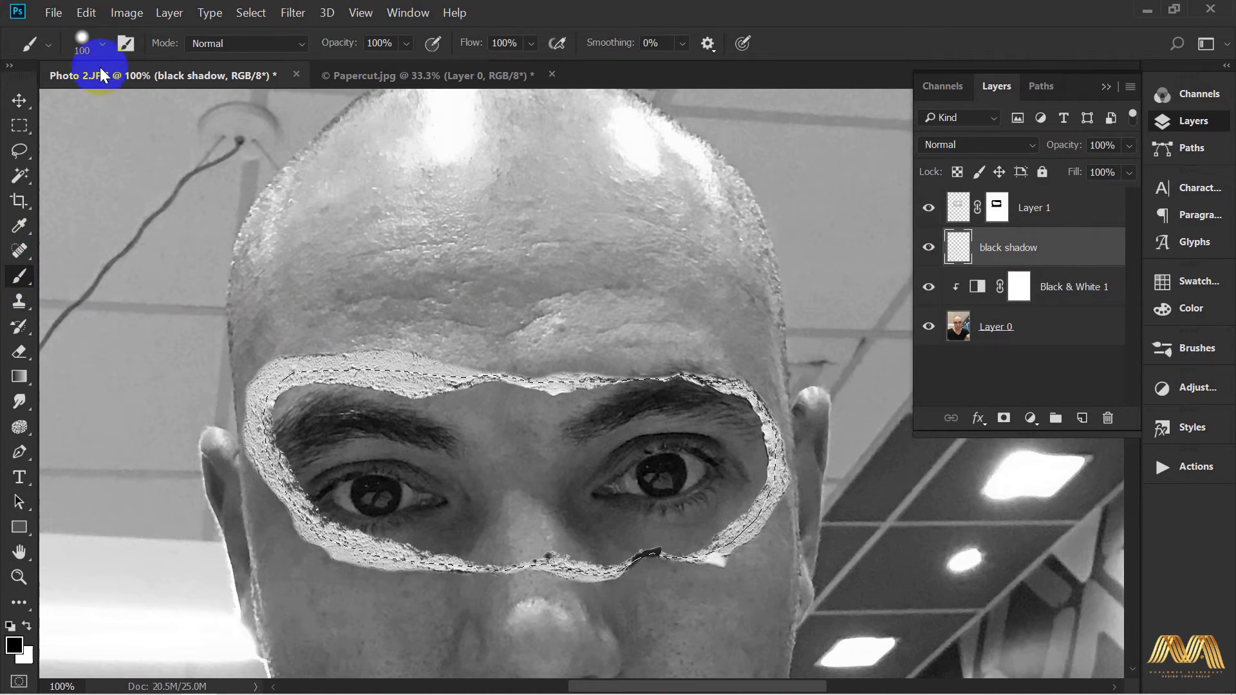
left_click(102, 44)
left_click(107, 276)
mouse_move(164, 151)
left_mouse_down()
mouse_move(188, 144)
mouse_move(175, 151)
left_mouse_up()
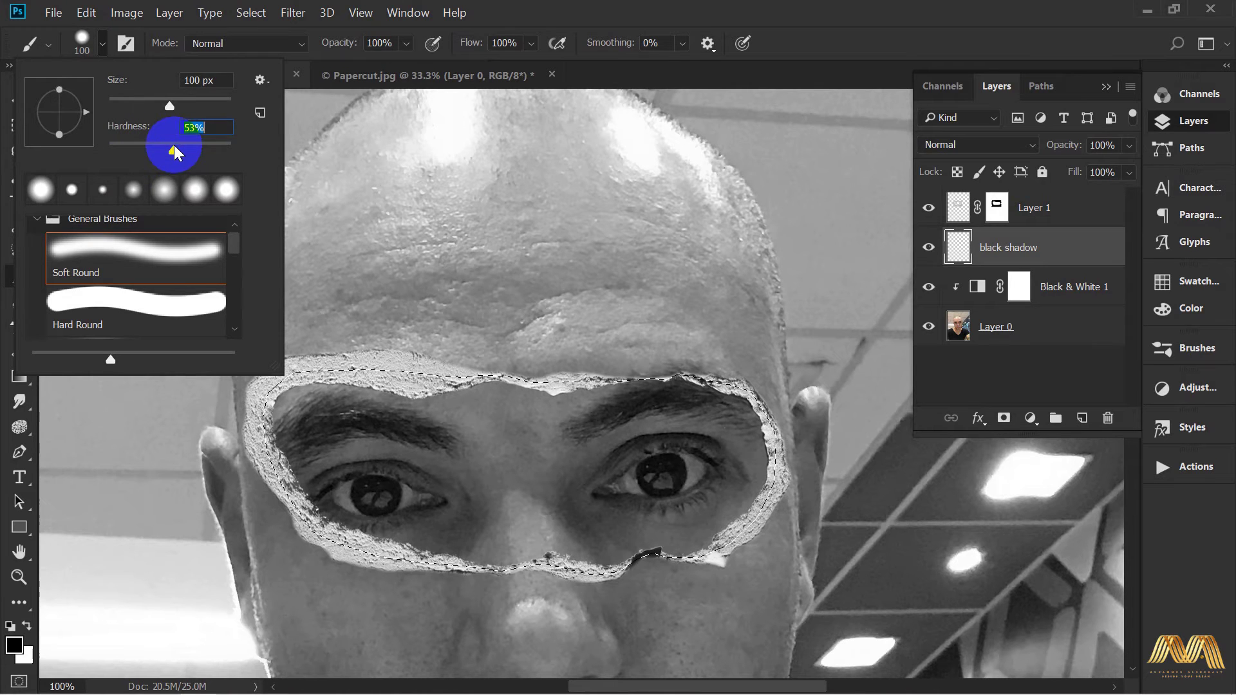
left_click(669, 329)
key("bracketright")
key("bracketright")
key("bracketright")
key("bracketright")
key("bracketright")
Paint a soft black shadow on the black shadow layer along the inside edge of the torn opening, within the selection.
left_click_drag(602, 319, 544, 326)
key("ctrl+z")
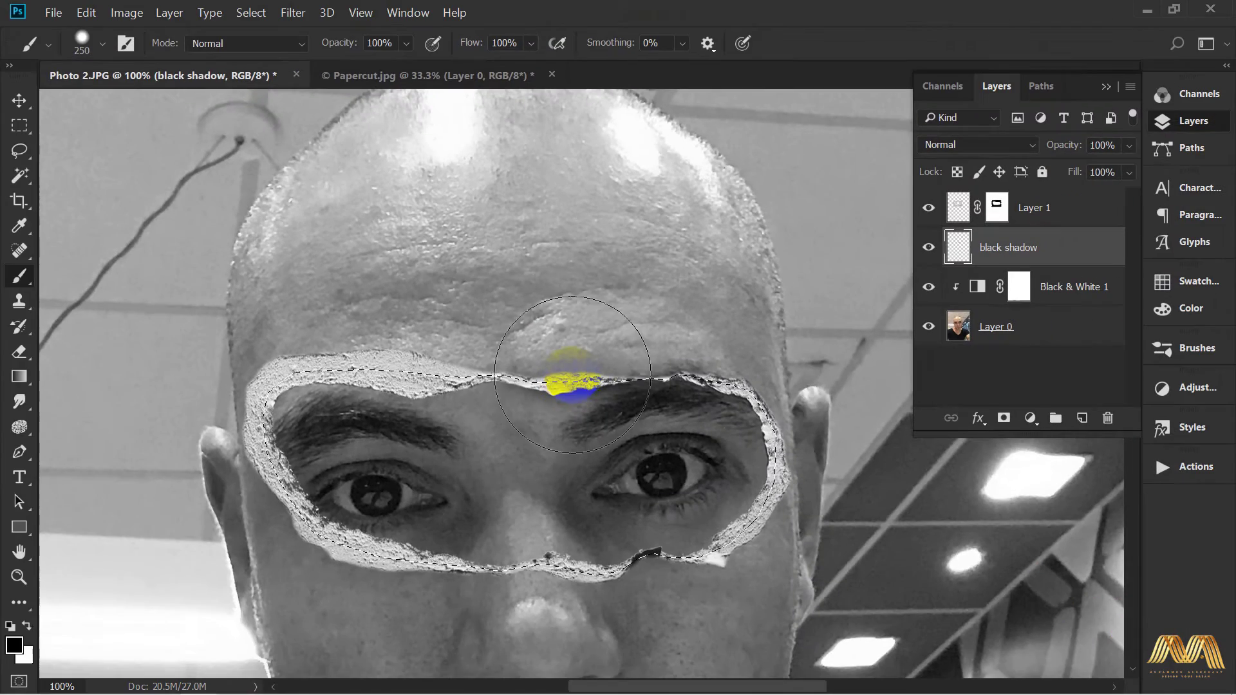
mouse_move(571, 332)
left_mouse_down()
mouse_move(474, 303)
mouse_move(413, 320)
mouse_move(255, 331)
left_mouse_up()
mouse_move(234, 524)
left_mouse_down()
mouse_move(263, 565)
mouse_move(330, 597)
mouse_move(491, 634)
left_mouse_up()
mouse_move(539, 614)
left_mouse_down()
mouse_move(380, 524)
mouse_move(538, 593)
mouse_move(621, 496)
mouse_move(657, 282)
left_mouse_up()
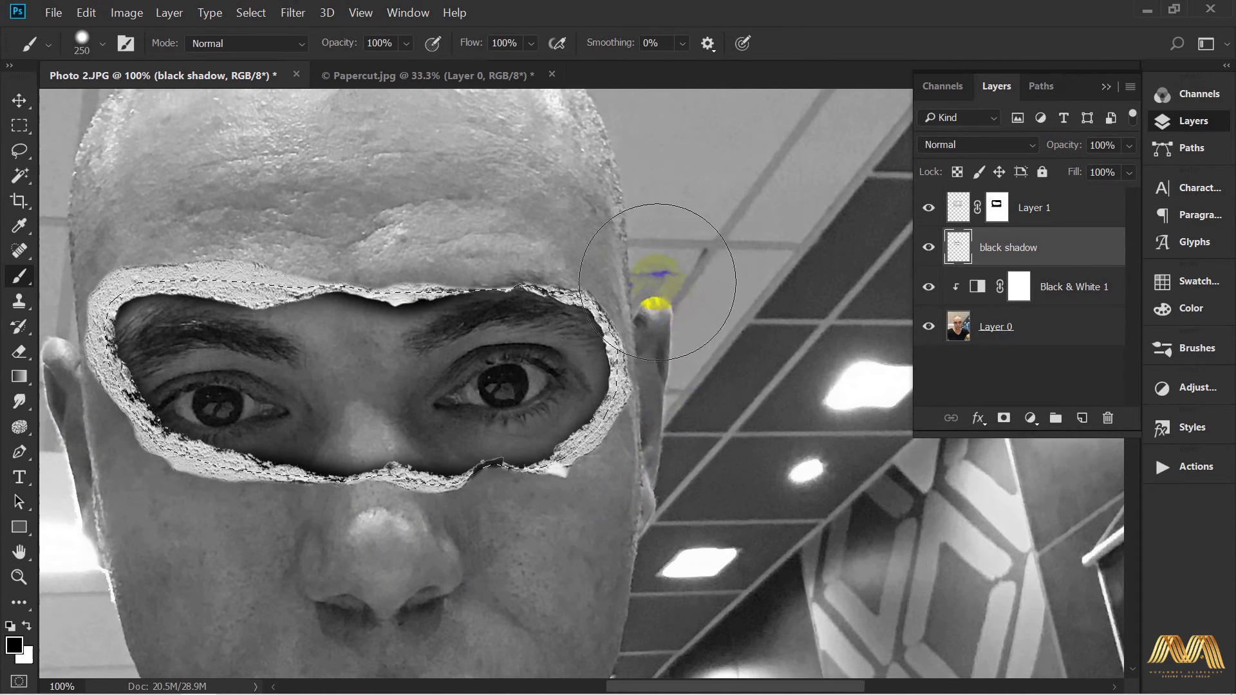
key("v")
left_click(416, 307)
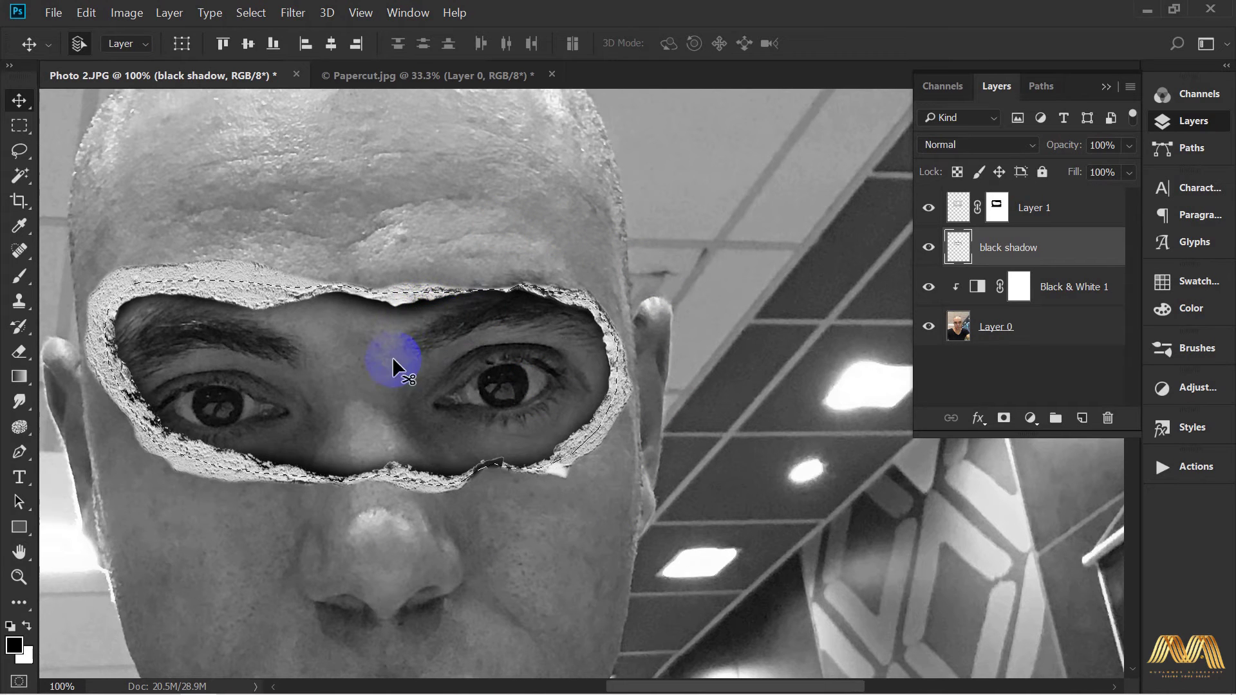
left_click_drag(385, 395, 473, 366)
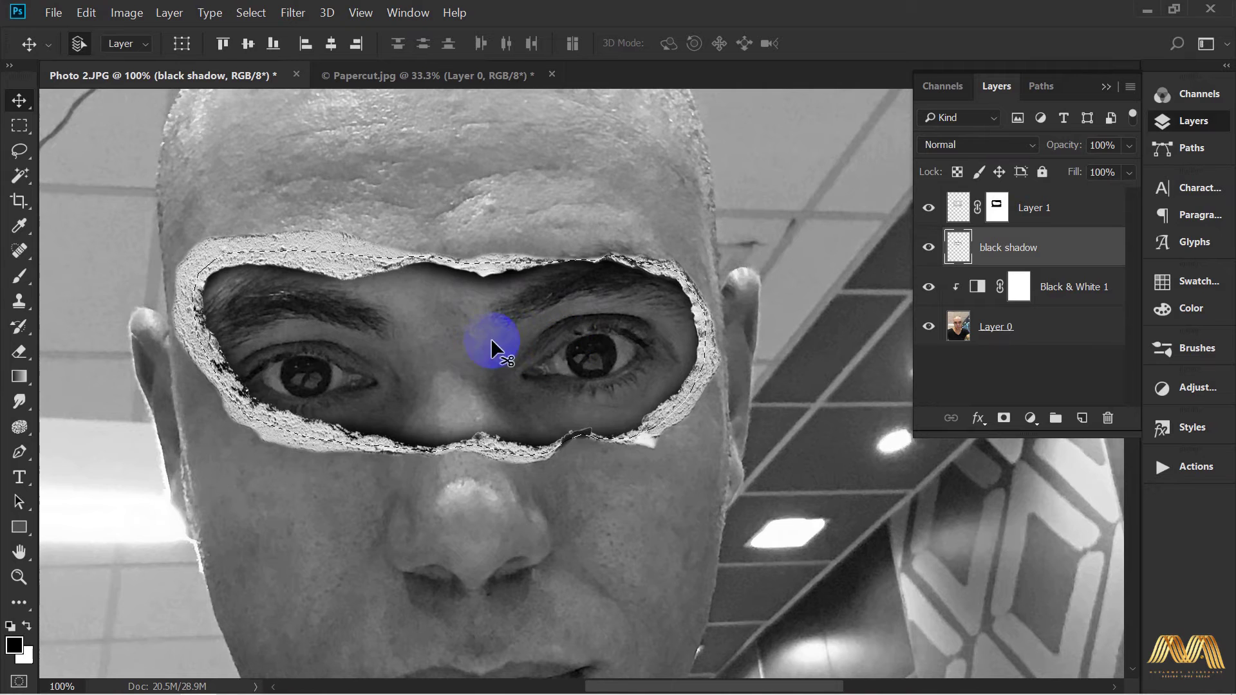
Paint black on the Black & White adjustment's mask inside the selection to bring back the eye area's colour, and deselect.
left_click(1049, 291)
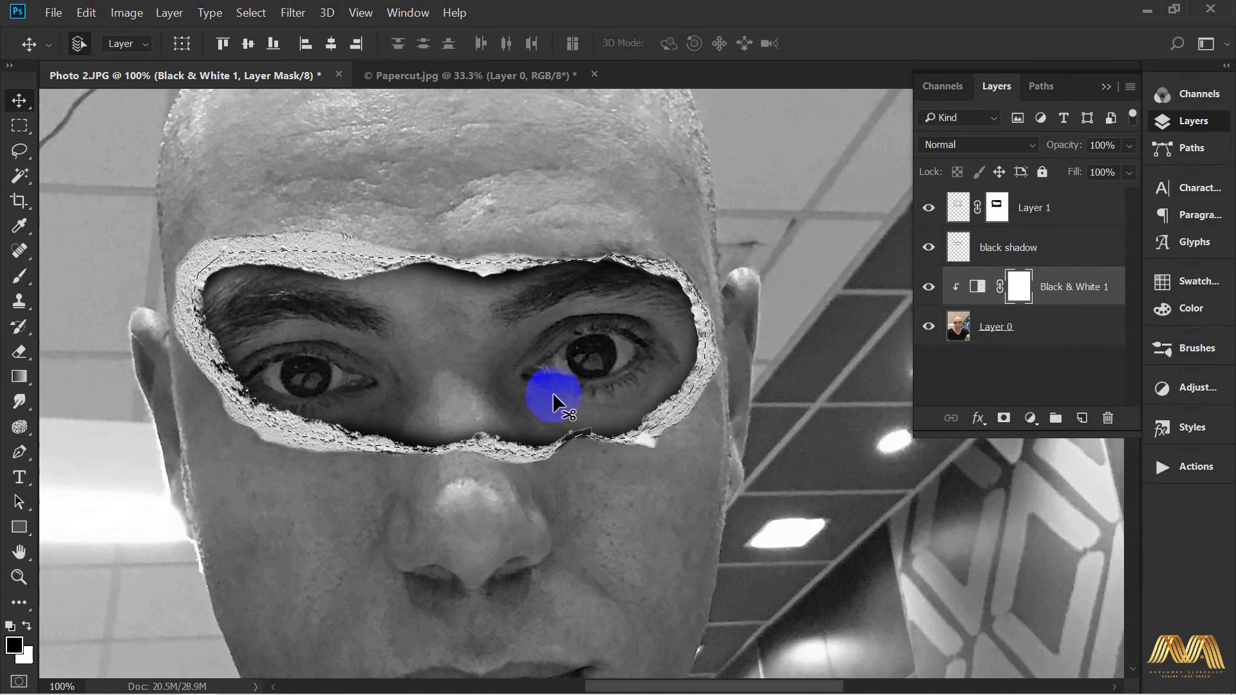
key("b")
mouse_move(552, 319)
left_mouse_down()
mouse_move(414, 312)
mouse_move(661, 352)
mouse_move(498, 289)
mouse_move(277, 288)
mouse_move(249, 343)
mouse_move(667, 424)
mouse_move(277, 338)
mouse_move(523, 302)
mouse_move(618, 422)
mouse_move(228, 348)
mouse_move(704, 345)
mouse_move(654, 317)
left_mouse_up()
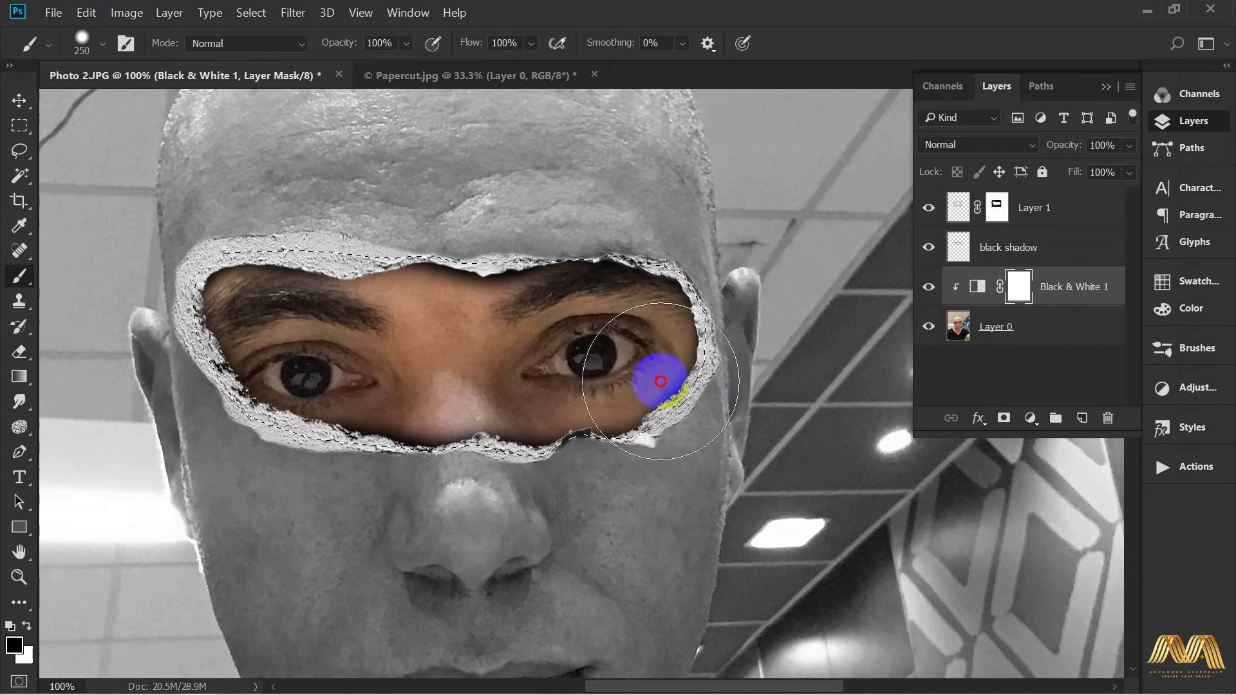
key("v")
key("ctrl+d")
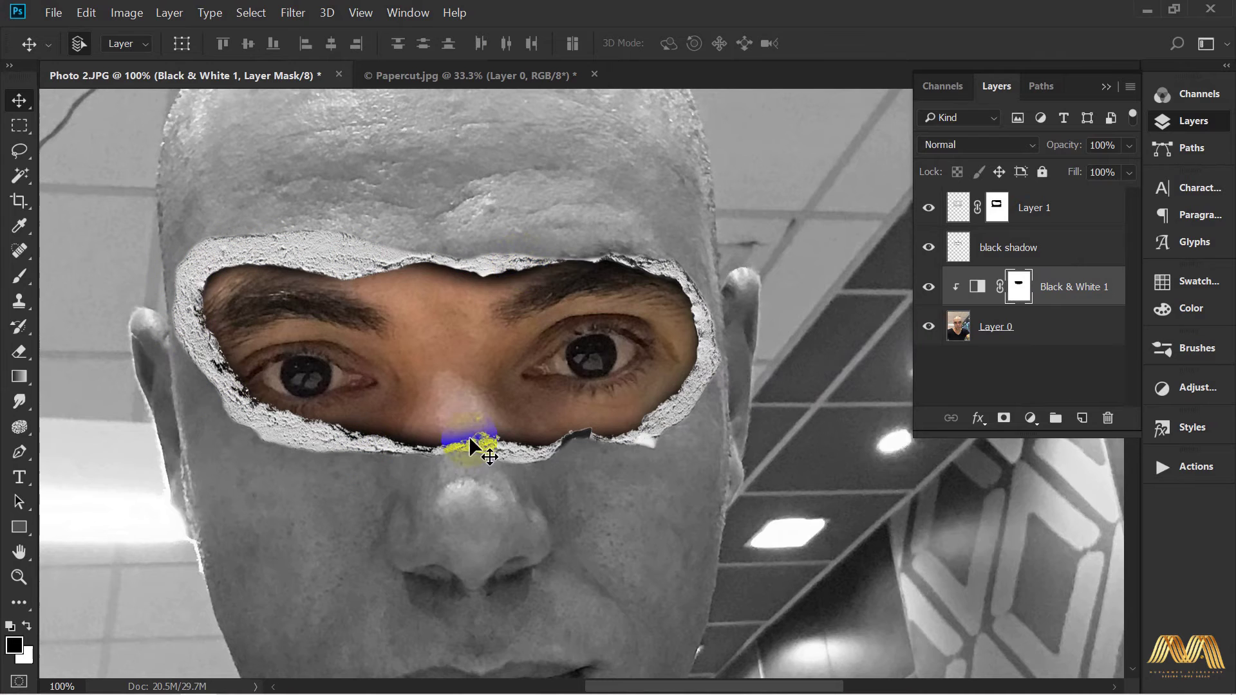
Add a Hue/Saturation adjustment above the torn paper layer, enable Colorize and clip it to that layer.
scroll(558, 455, "down", 2)
left_click_drag(562, 415, 580, 304)
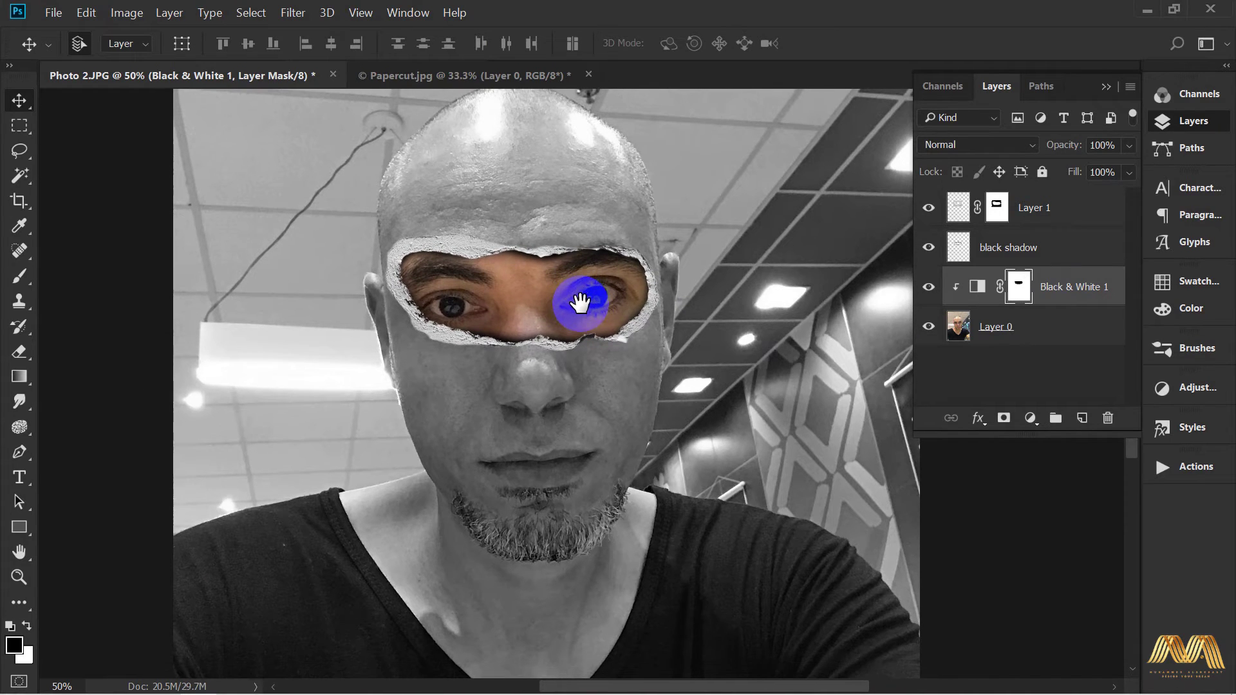
left_click(635, 323)
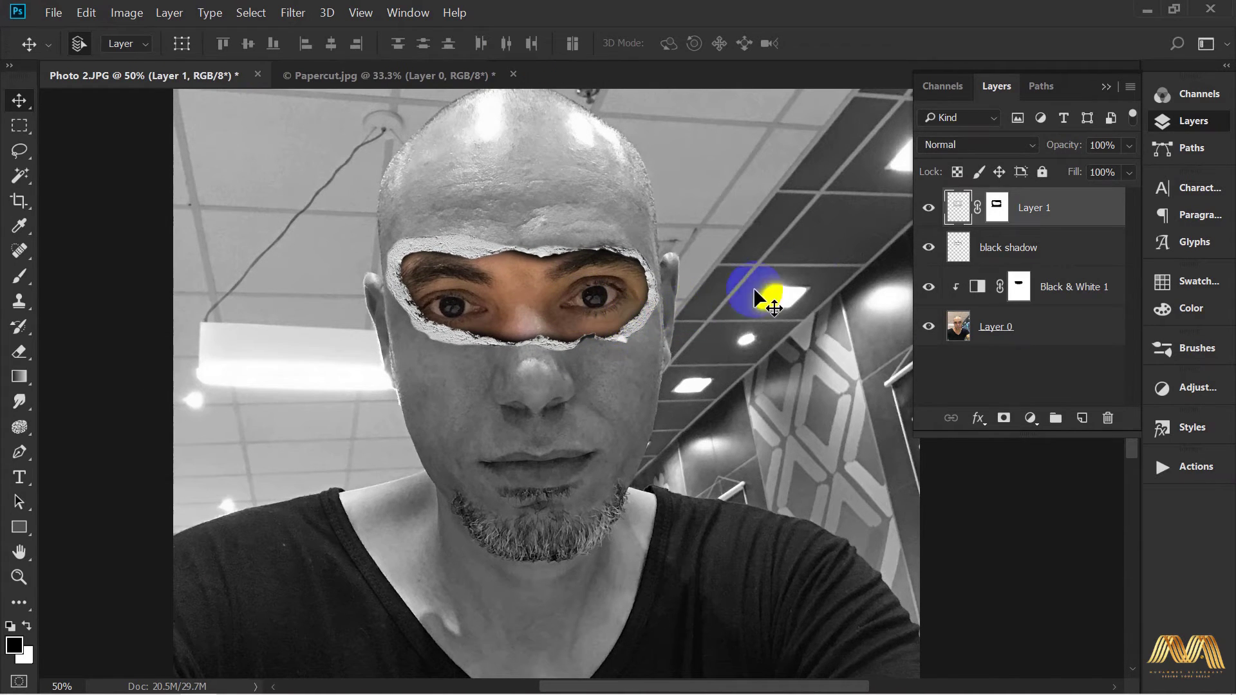
left_click(1026, 423)
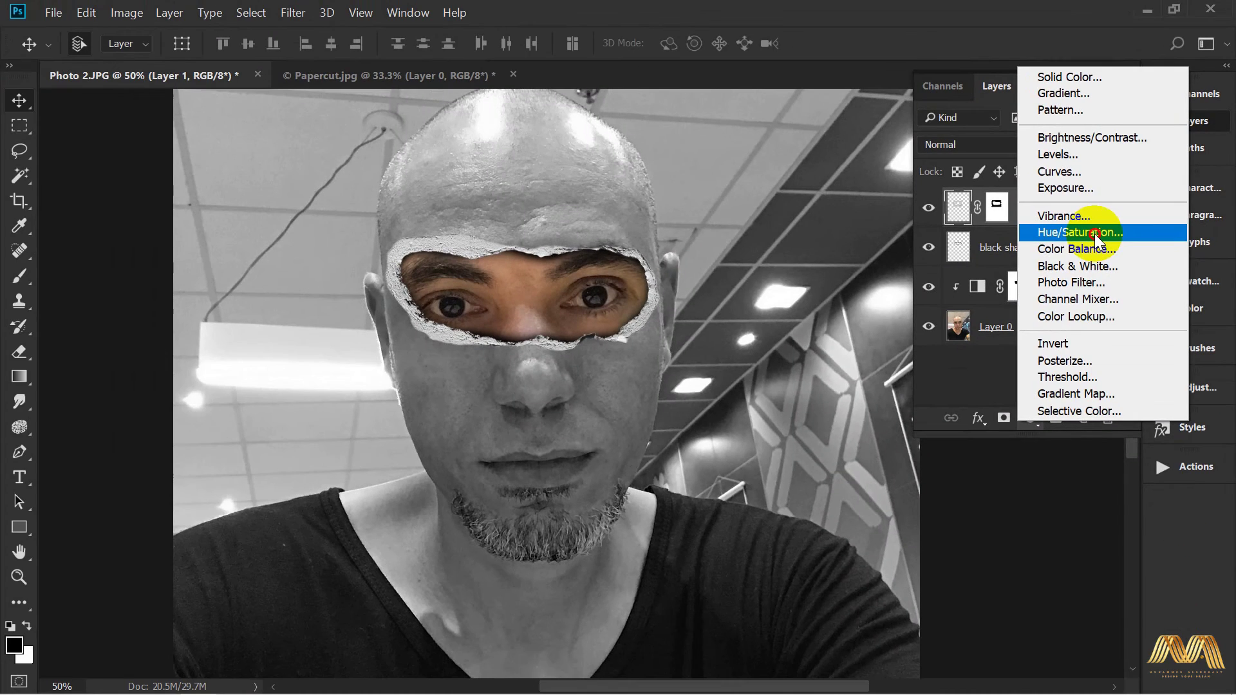
left_click(1094, 234)
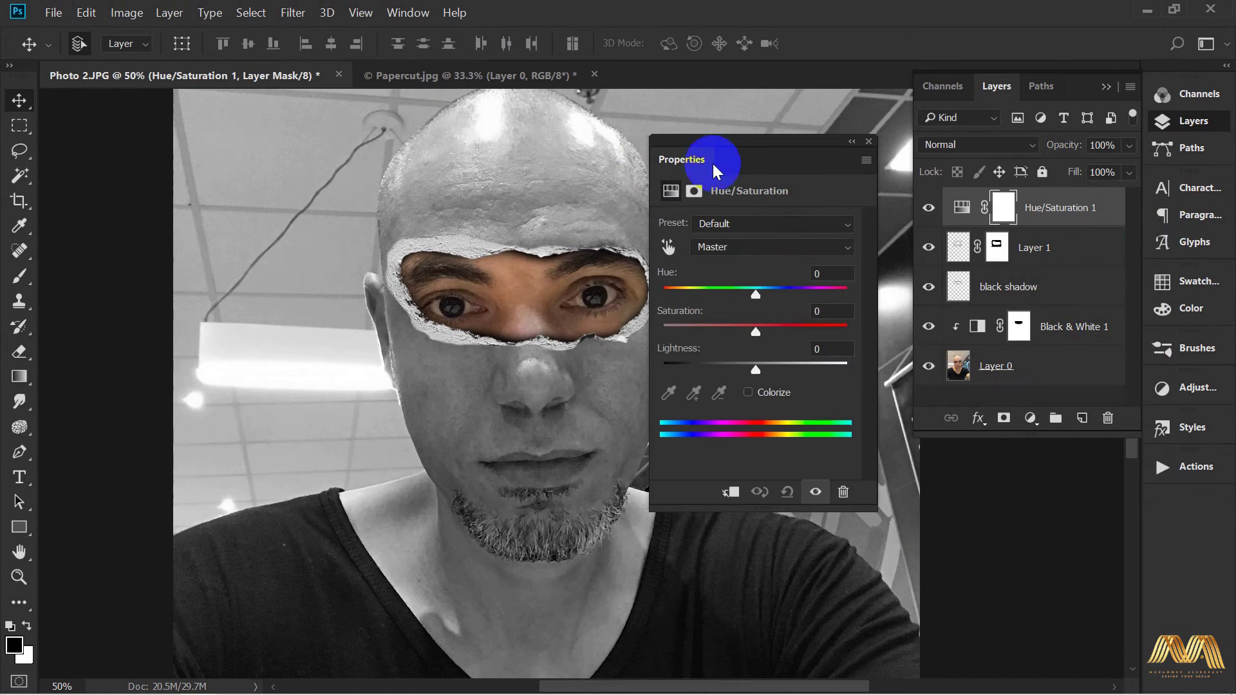
left_click_drag(735, 145, 213, 122)
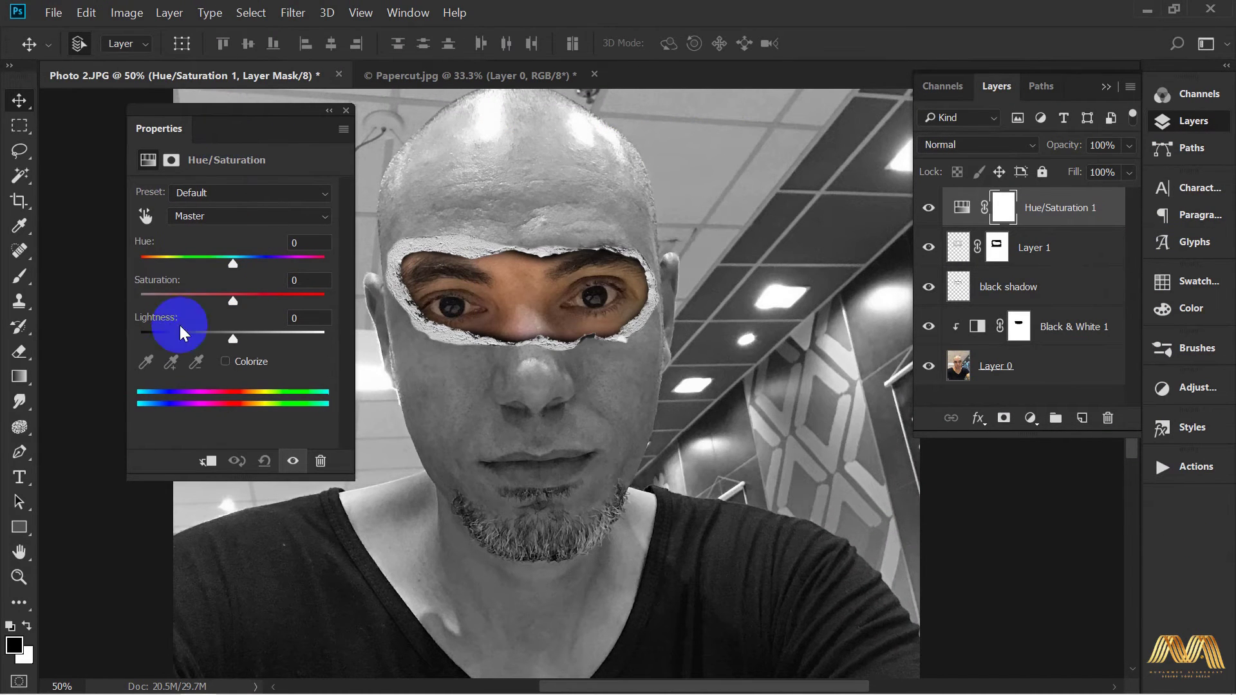
left_click(225, 362)
left_click(207, 460)
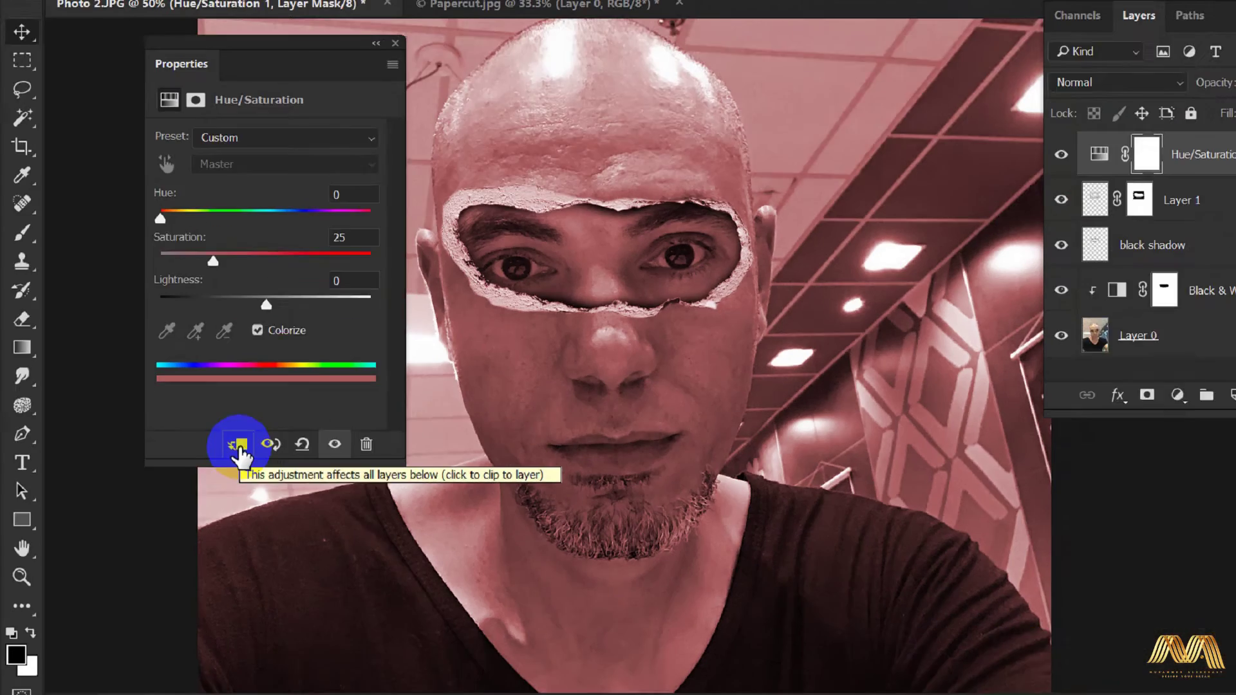
left_click(417, 344)
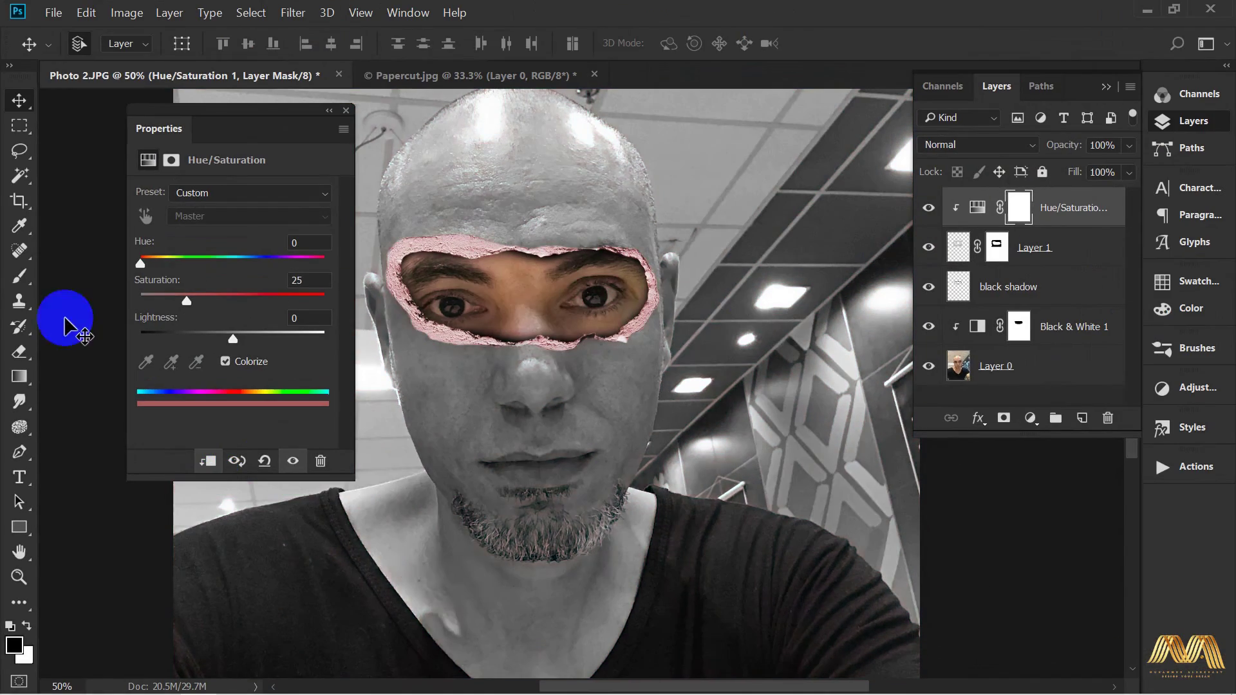
Set the Hue/Saturation adjustment's Saturation to 0 and Lightness to -48.
left_click_drag(183, 300, 138, 300)
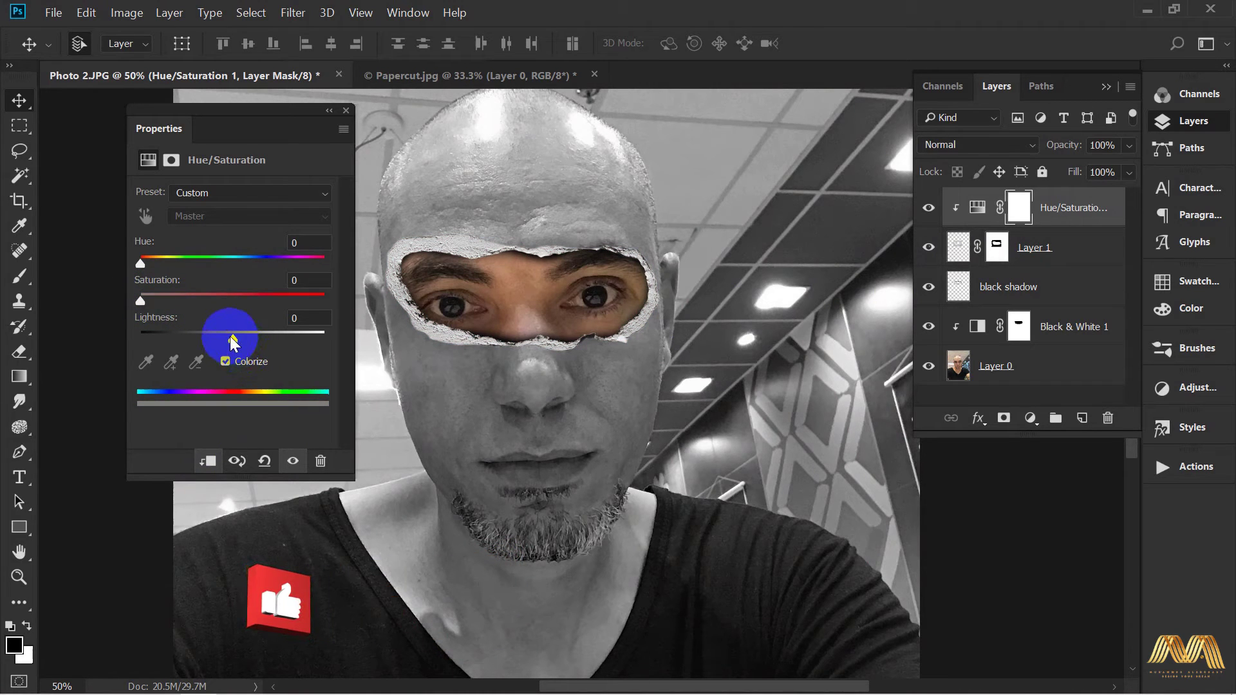
left_click_drag(230, 337, 187, 338)
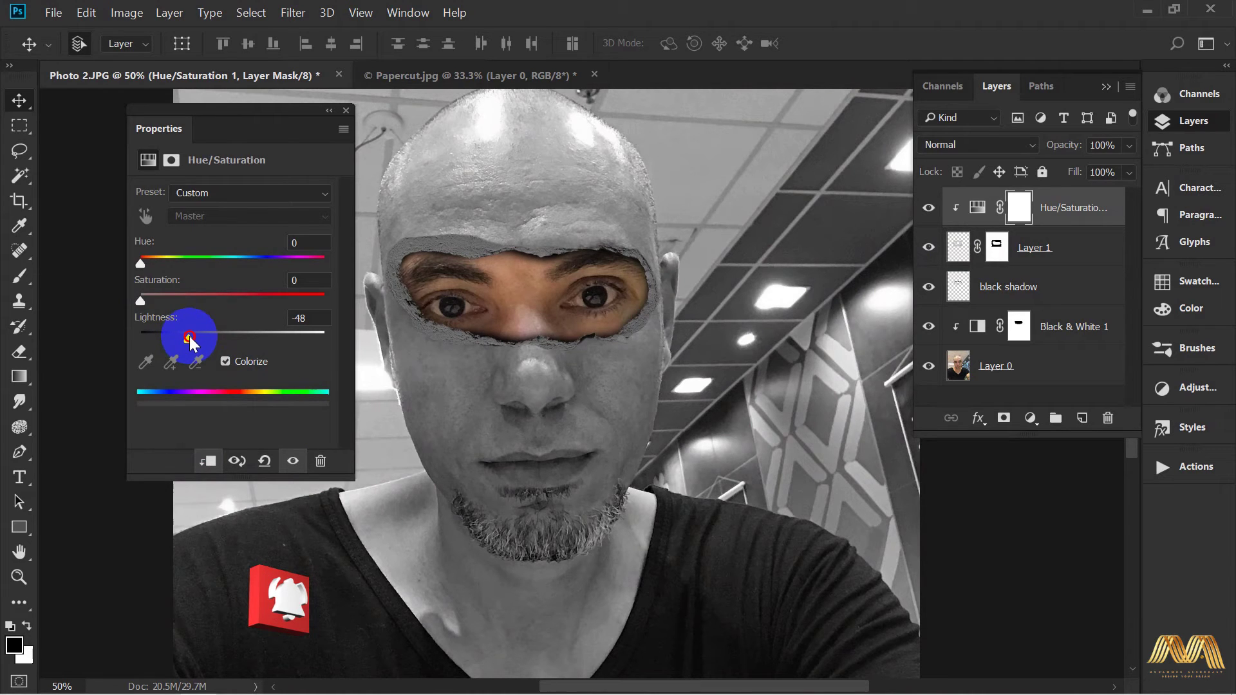
Add a drop shadow to the torn paper layer (Layer 1) with its Size set to 49 px.
left_click(345, 110)
left_click(1035, 251)
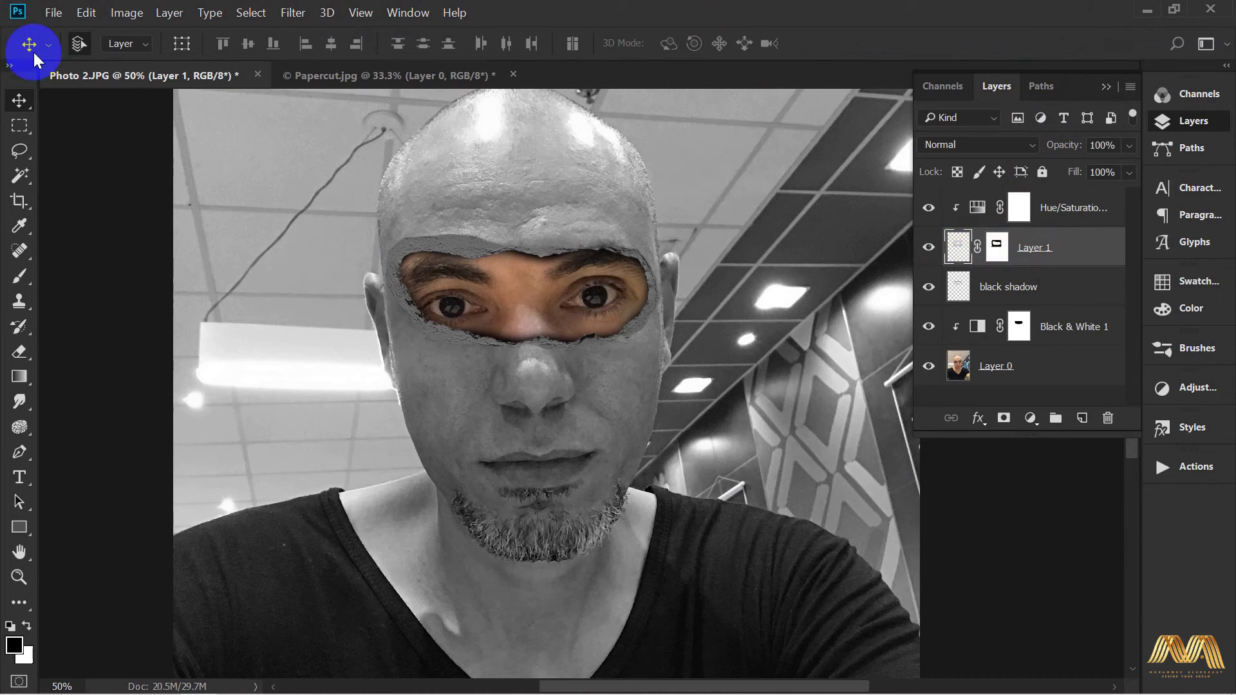
left_click(168, 12)
left_click(325, 199)
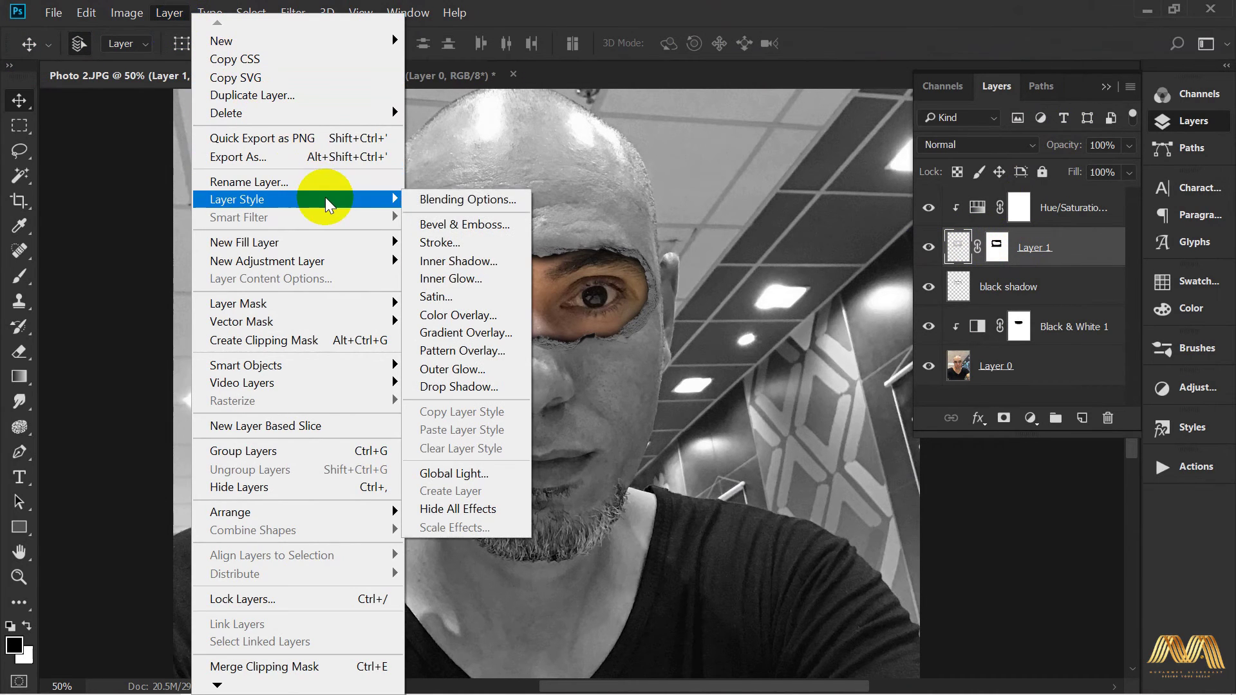
left_click(487, 387)
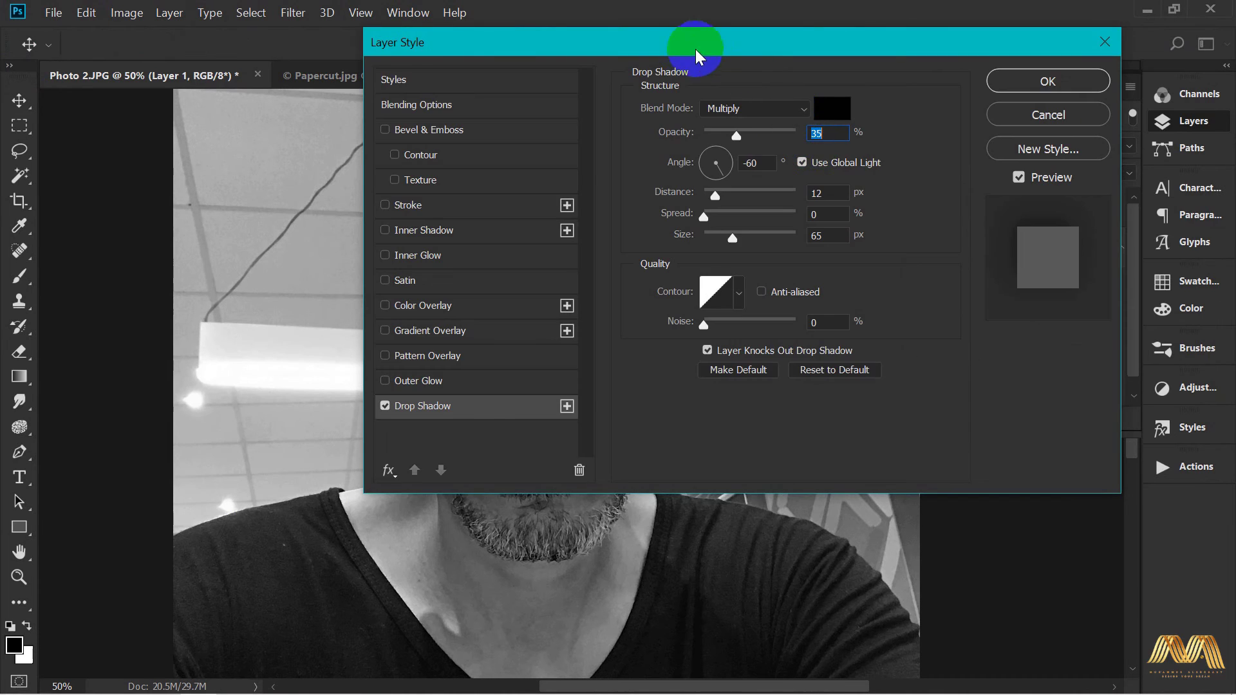
left_click_drag(678, 36, 1006, 39)
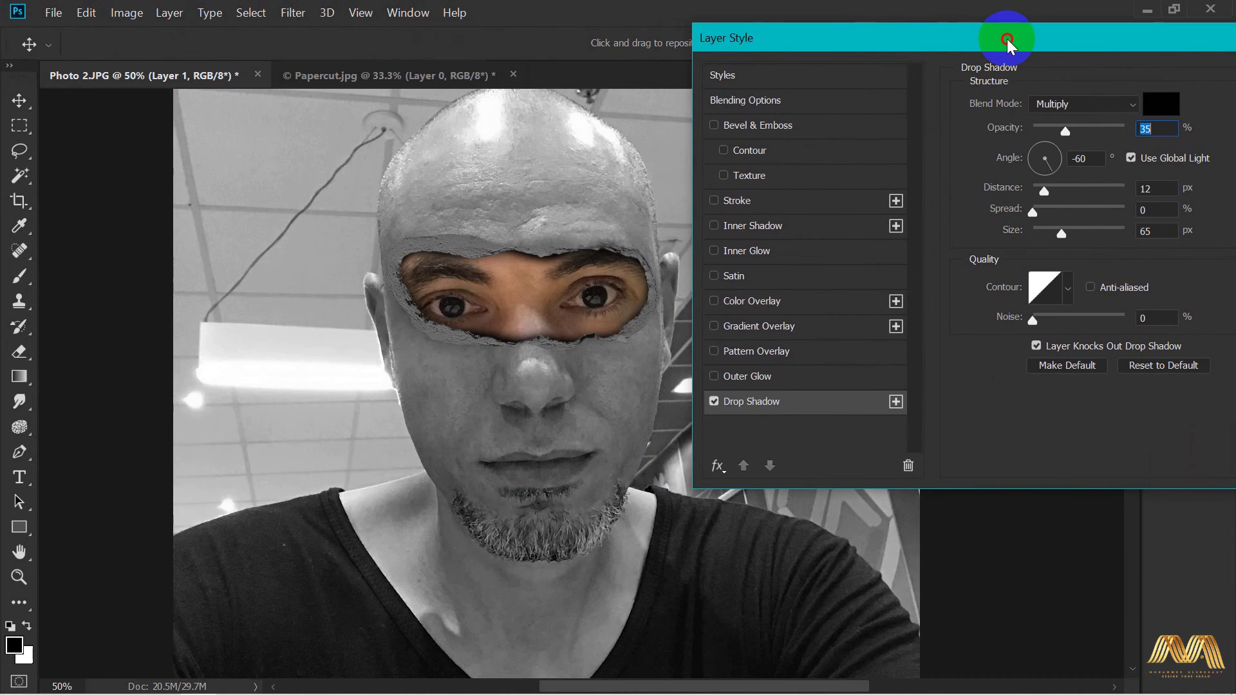
left_click(1065, 233)
mouse_move(1068, 232)
left_mouse_down()
mouse_move(1105, 234)
mouse_move(1052, 236)
mouse_move(1065, 236)
left_mouse_up()
left_click_drag(1164, 42, 996, 47)
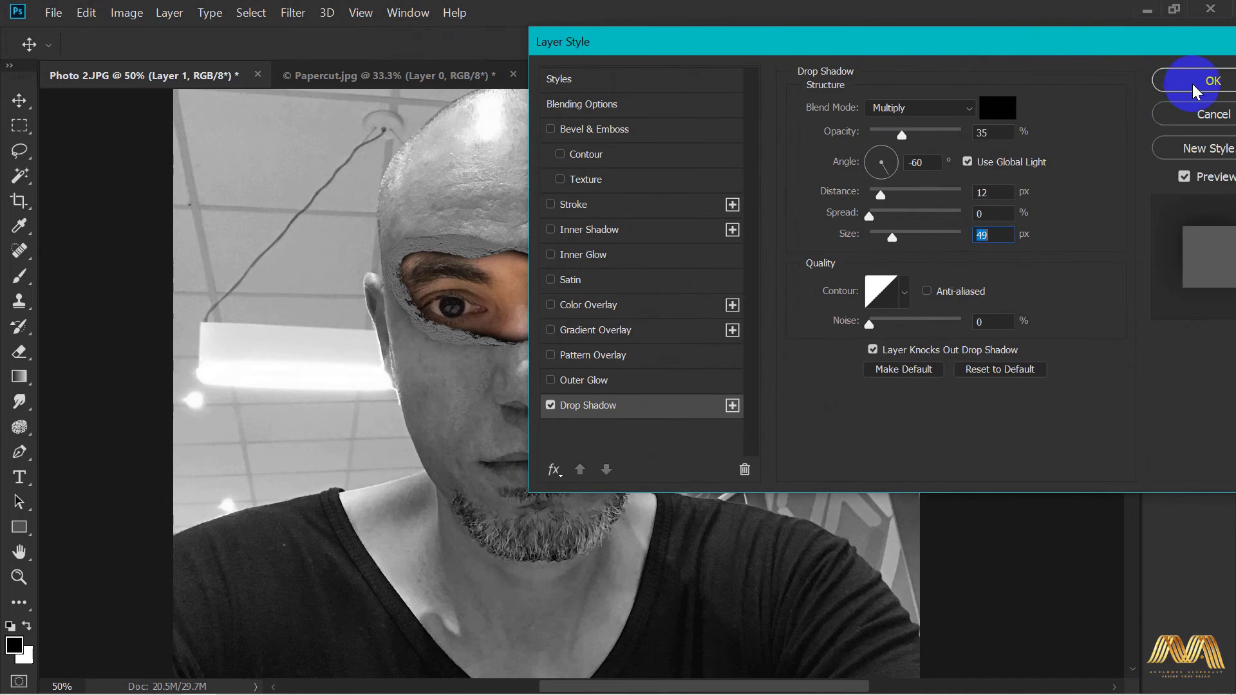
left_click(1197, 82)
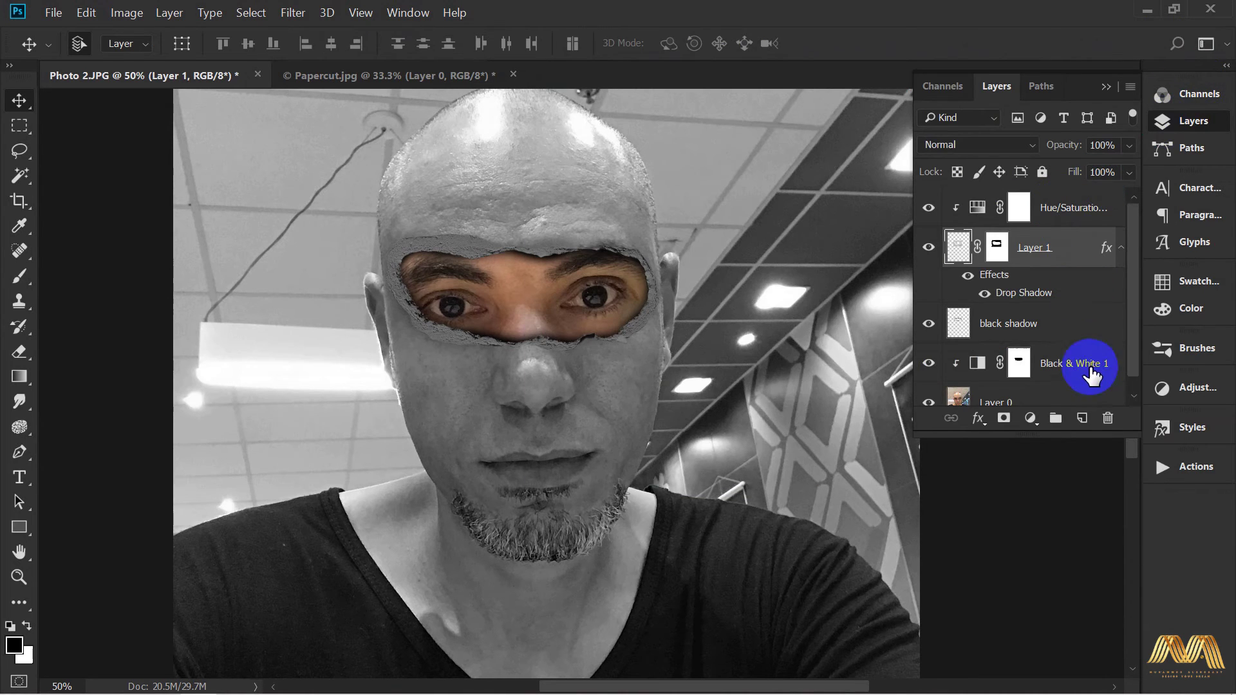
Set Reds to -30 in the Black & White adjustment over the portrait.
scroll(1136, 321, "down", 1)
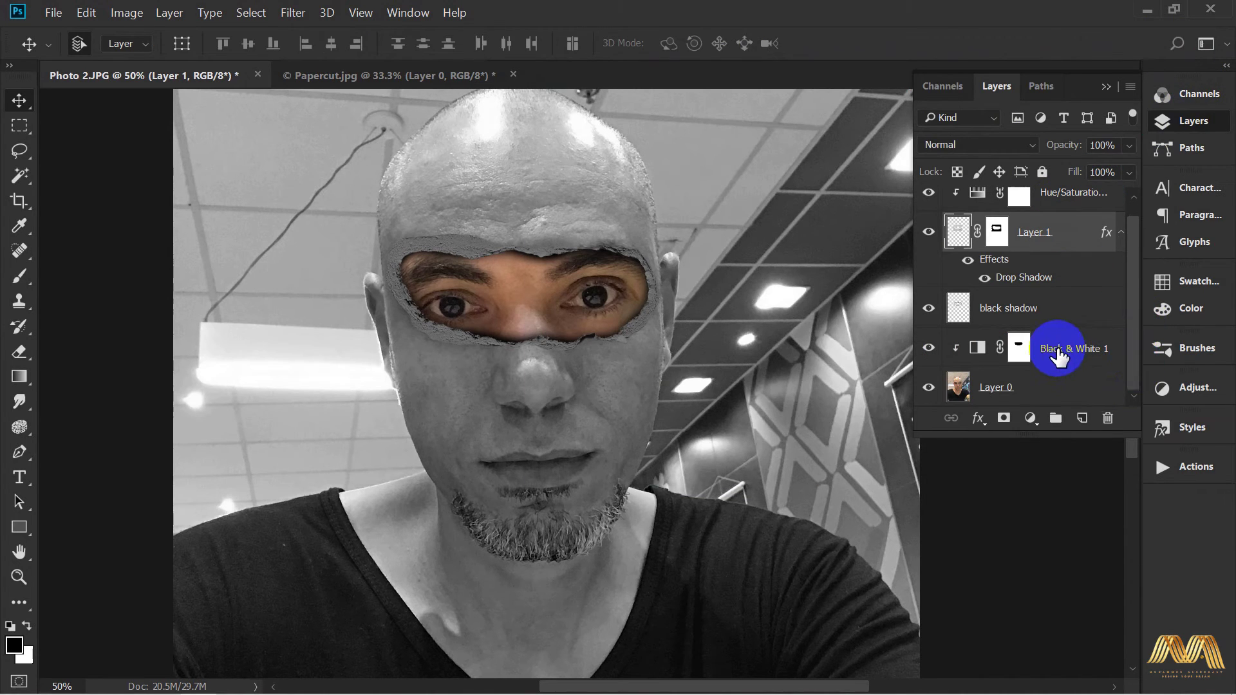
double_click(978, 345)
left_click_drag(292, 255, 203, 256)
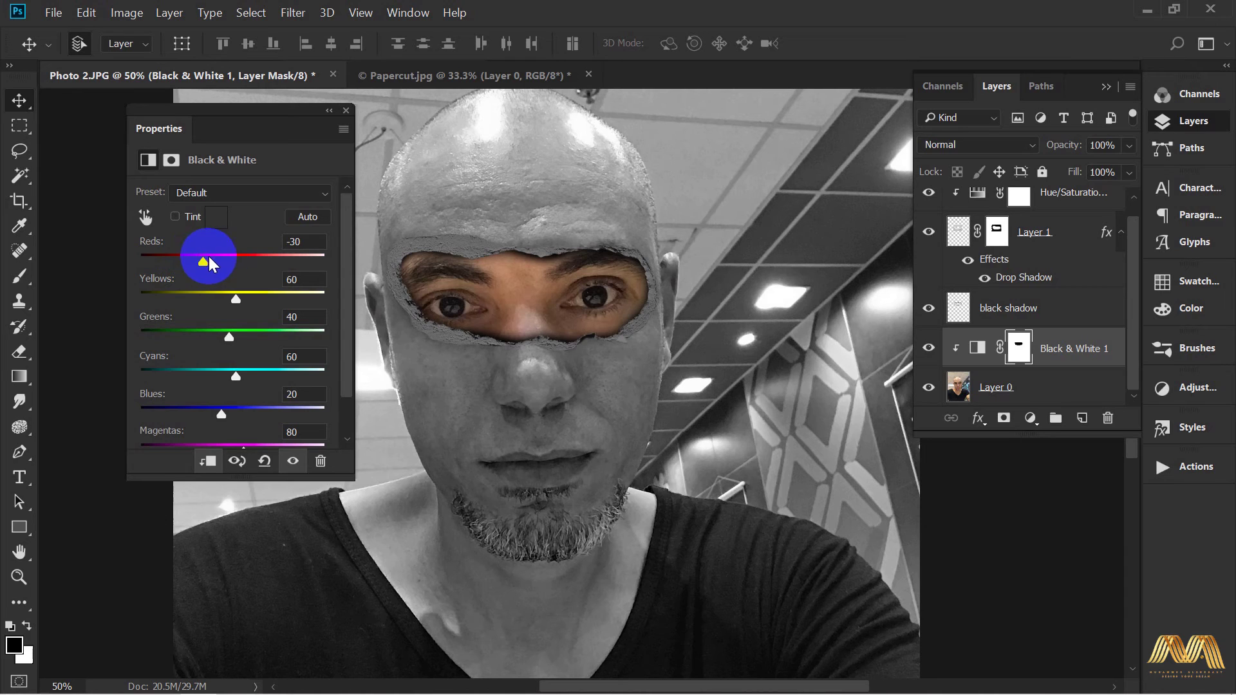
left_click(345, 111)
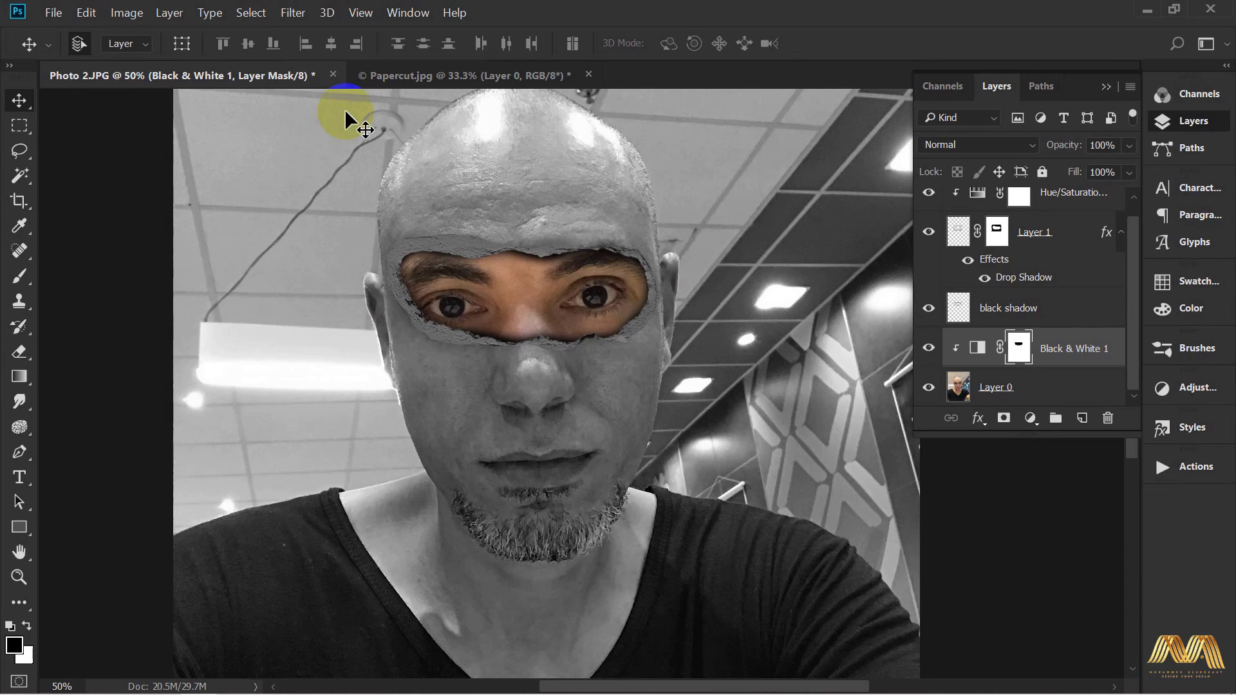
Paint black on Layer 1's mask with a 36 px brush at 69% hardness to trim the torn paper rim's outer edge around the opening.
left_click_drag(1131, 280, 1134, 229)
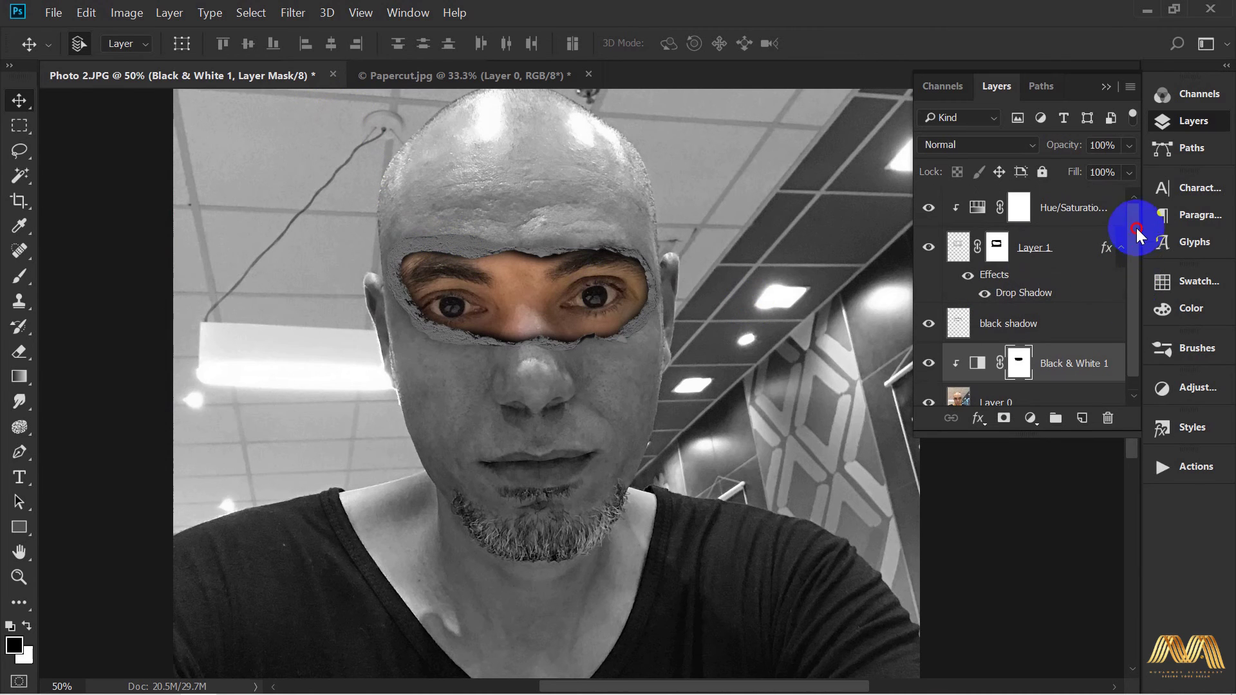
left_click(1021, 247)
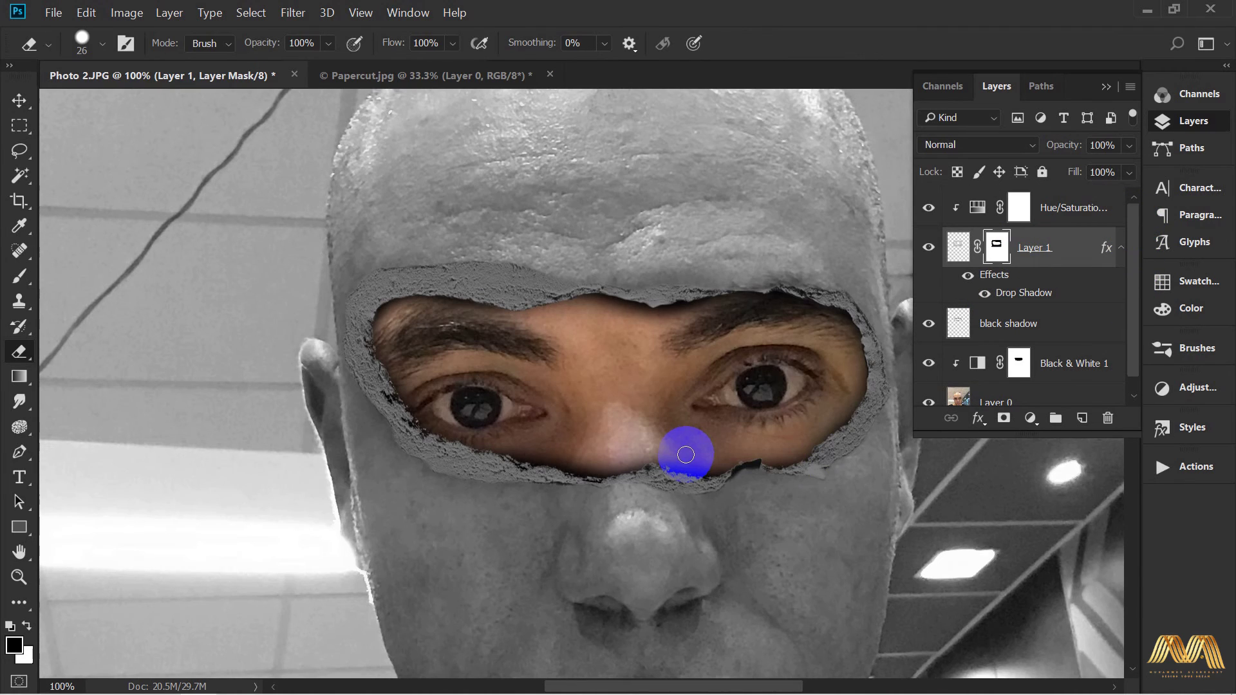
key("b")
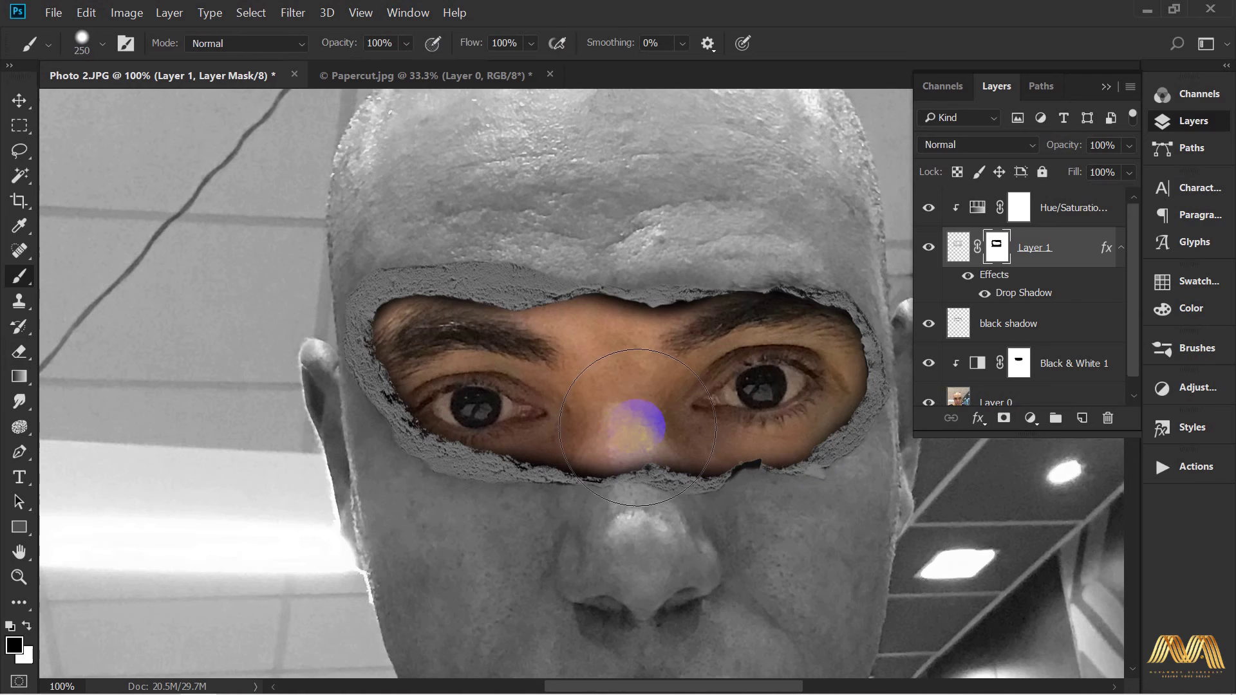
left_click(97, 42)
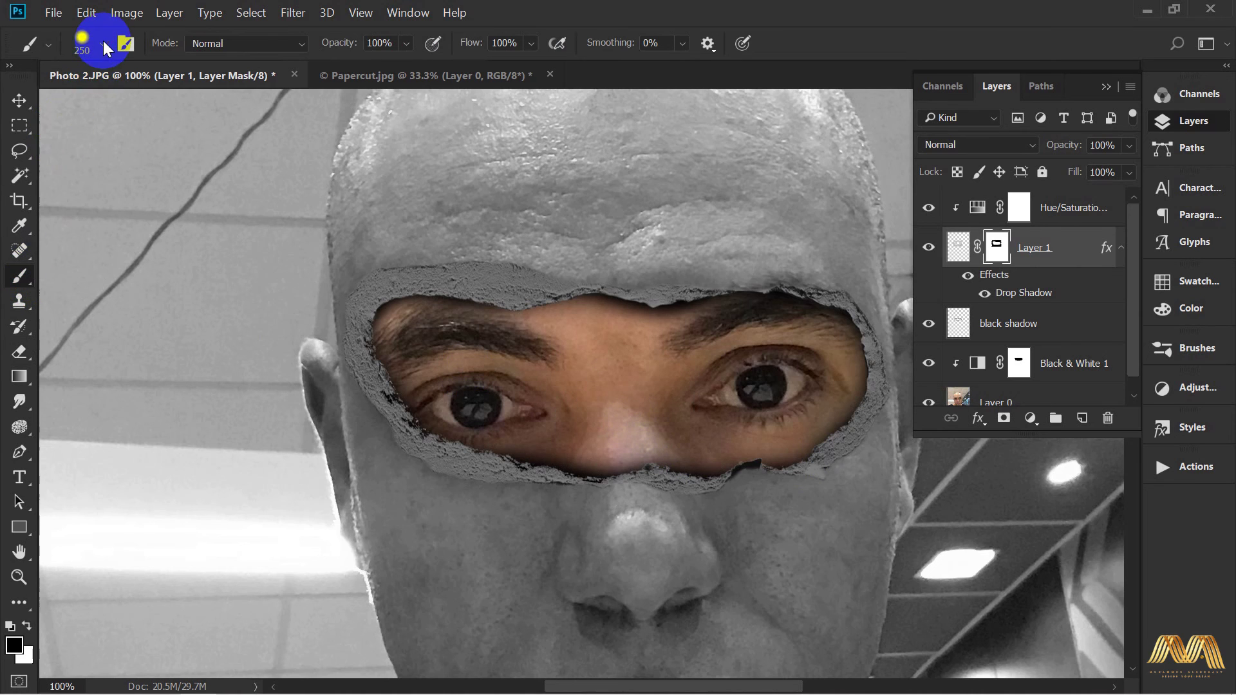
left_click_drag(174, 153, 193, 150)
left_click_drag(203, 102, 130, 103)
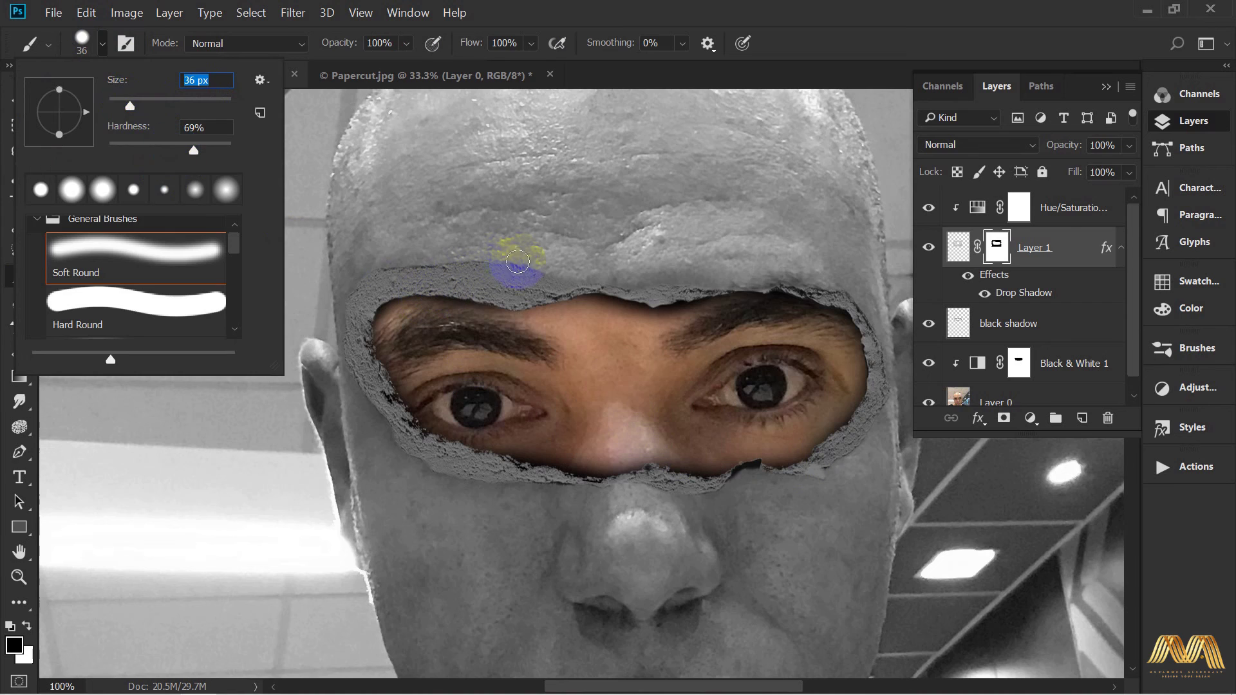
left_click(523, 266)
mouse_move(446, 260)
left_mouse_down()
mouse_move(365, 283)
mouse_move(348, 345)
mouse_move(364, 403)
mouse_move(426, 468)
mouse_move(486, 487)
mouse_move(570, 483)
left_mouse_up()
mouse_move(567, 272)
left_mouse_down()
mouse_move(525, 279)
mouse_move(572, 269)
mouse_move(499, 267)
left_mouse_up()
left_click_drag(723, 269, 651, 245)
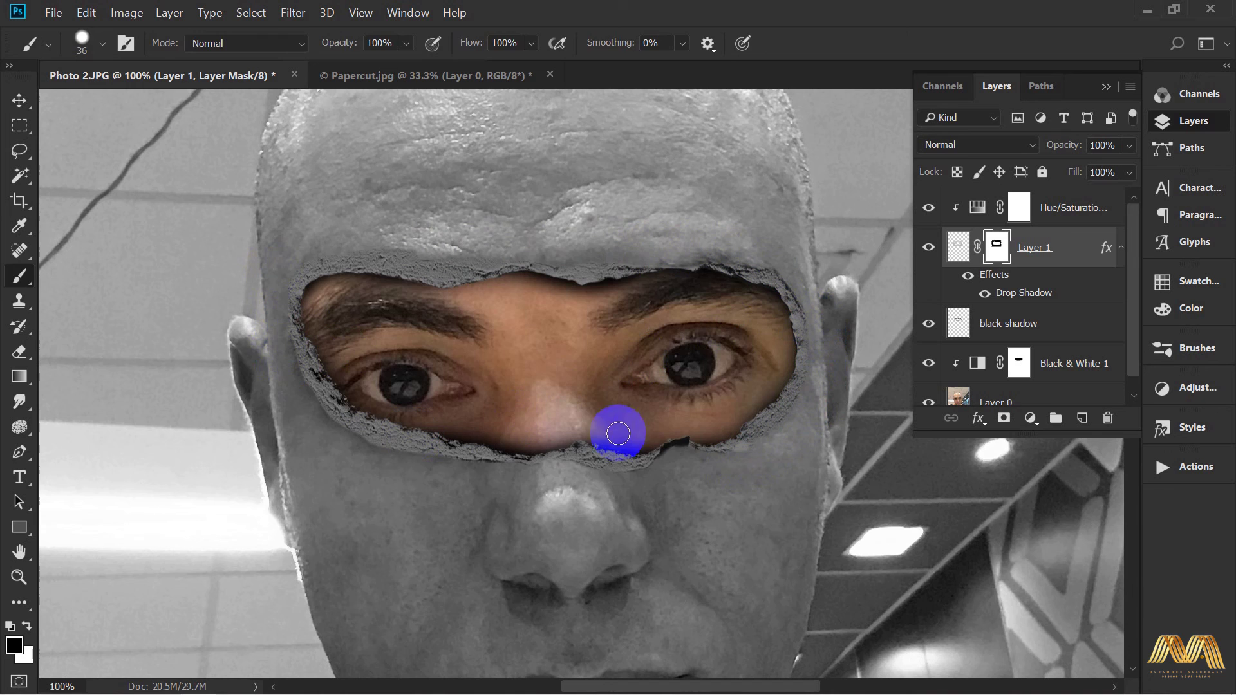
key("v")
left_click(608, 444, "alt")
left_click_drag(637, 441, 592, 365)
left_click(613, 413, "alt")
left_click_drag(642, 433, 628, 412)
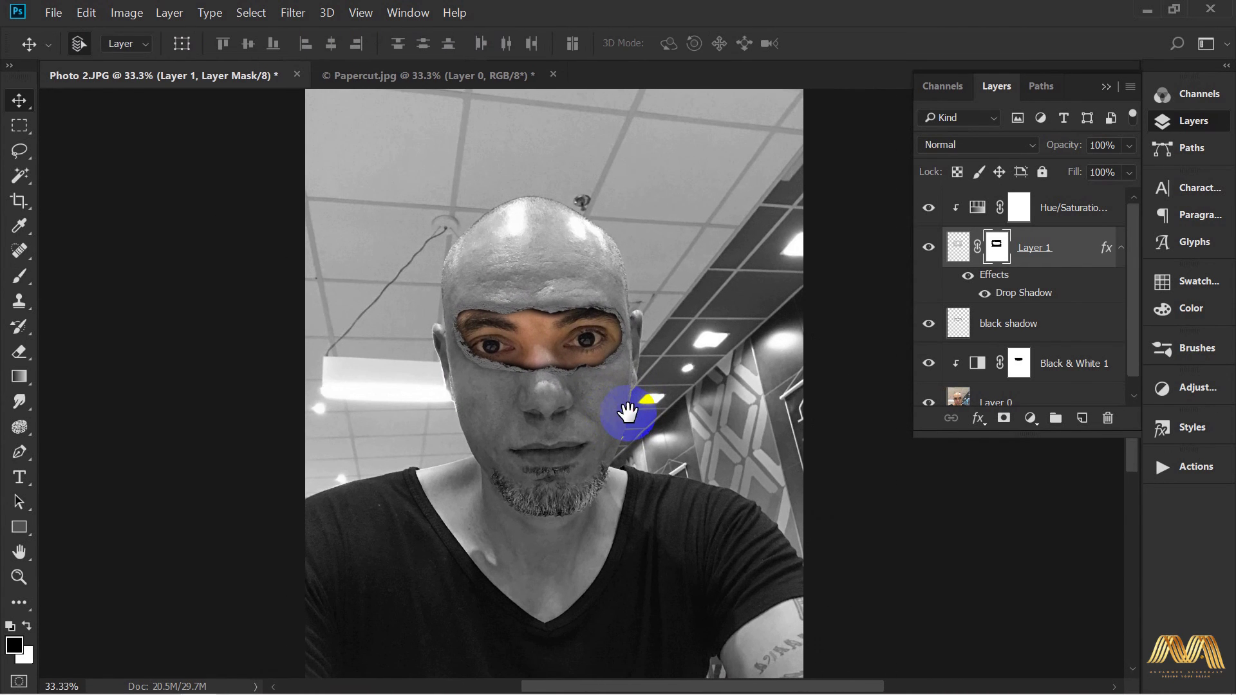